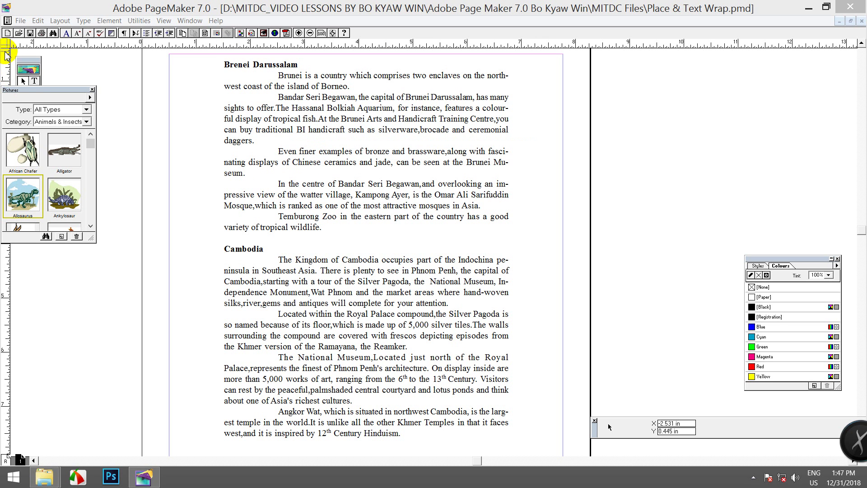
Start placing a file and browse to the Brunei Map folder, keeping the dialog clear of the text.
left_click(20, 21)
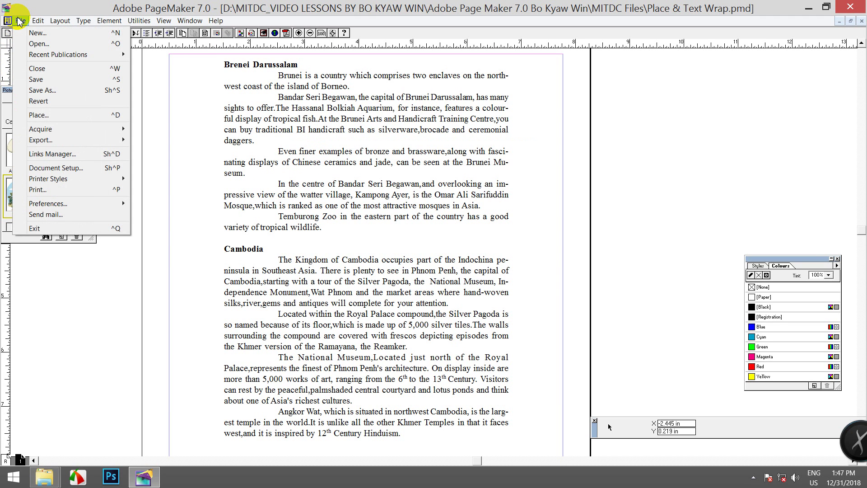
left_click(84, 116)
left_click_drag(130, 34, 244, 55)
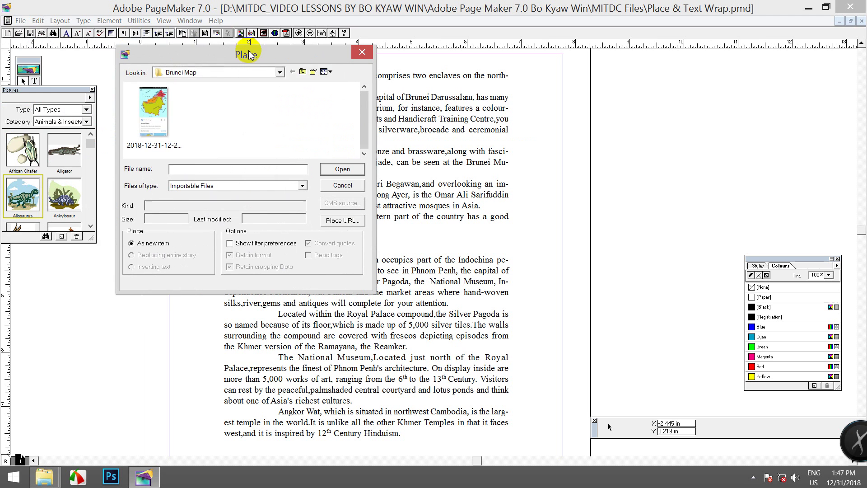
left_click(303, 72)
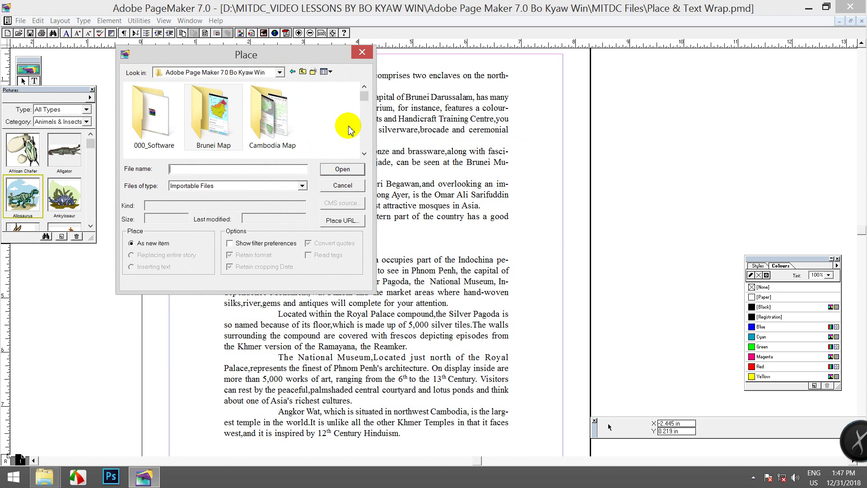
left_click(221, 133)
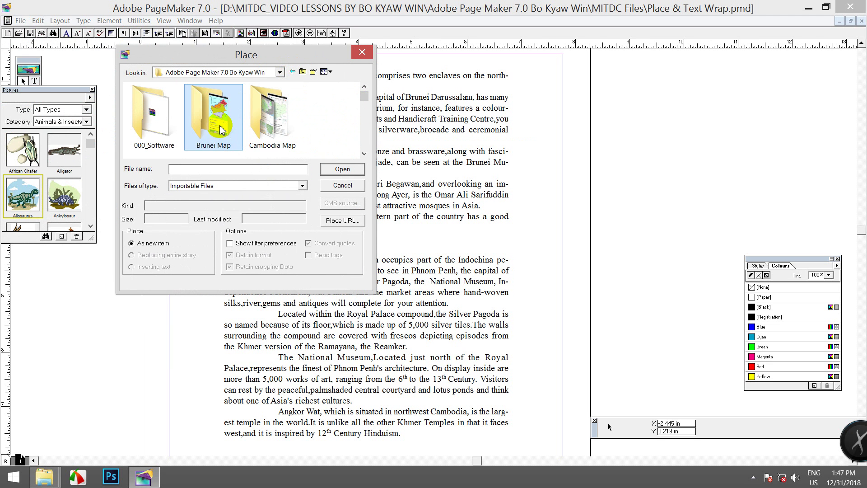
left_click_drag(239, 57, 610, 220)
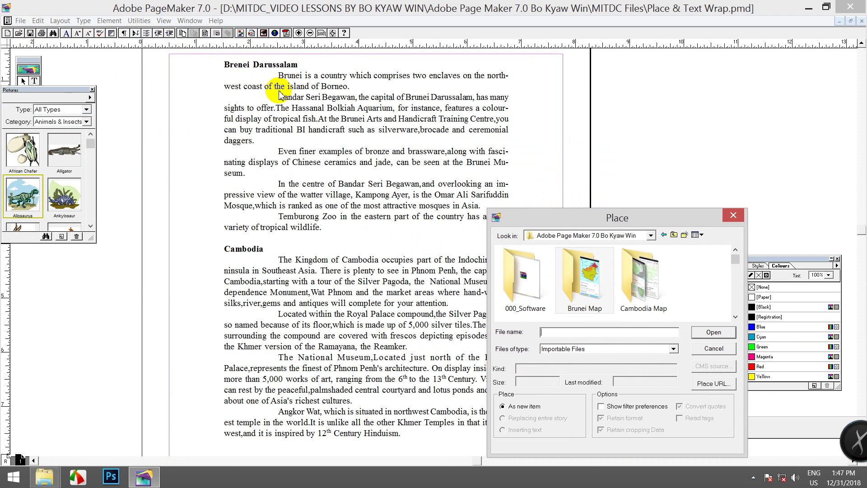
left_click_drag(561, 217, 618, 76)
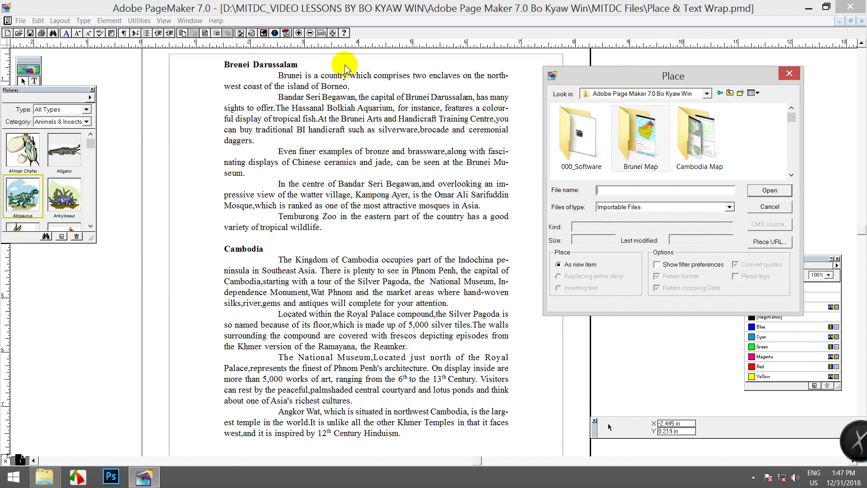
double_click(646, 147)
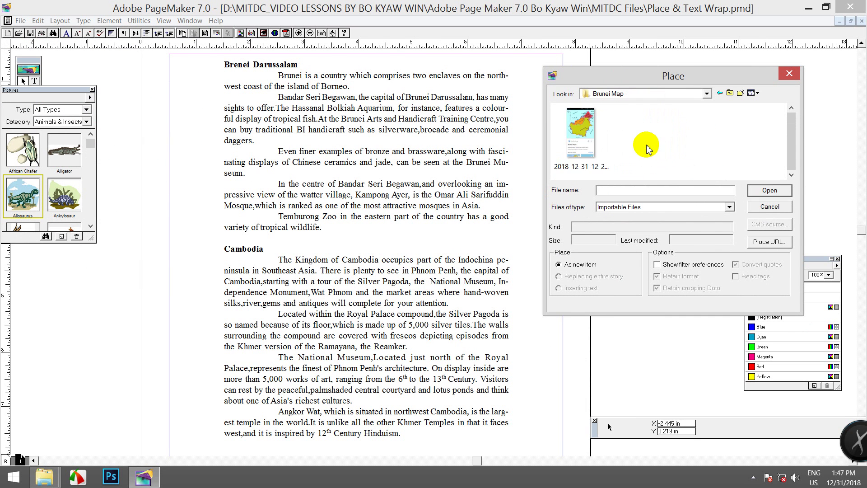
Place the Brunei map image about 2.45 in wide and 3.04 in high over the right part of the Brunei paragraphs.
left_click(585, 138)
left_click(770, 192)
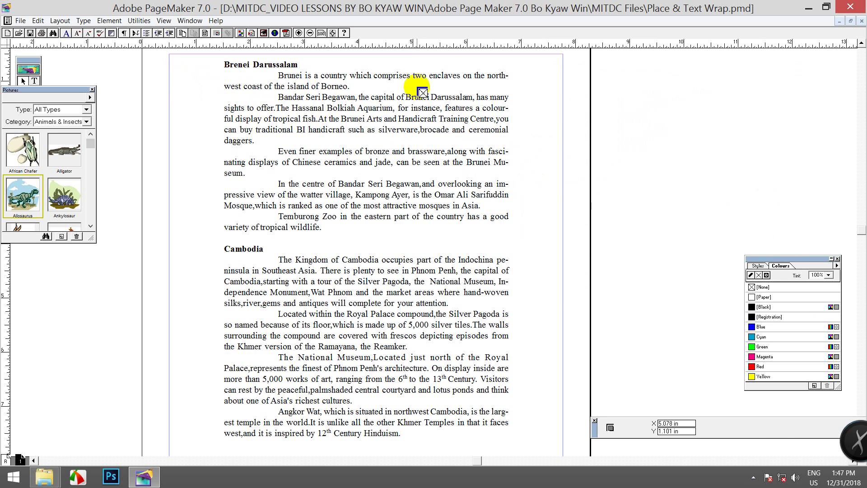
left_click_drag(405, 71, 538, 240)
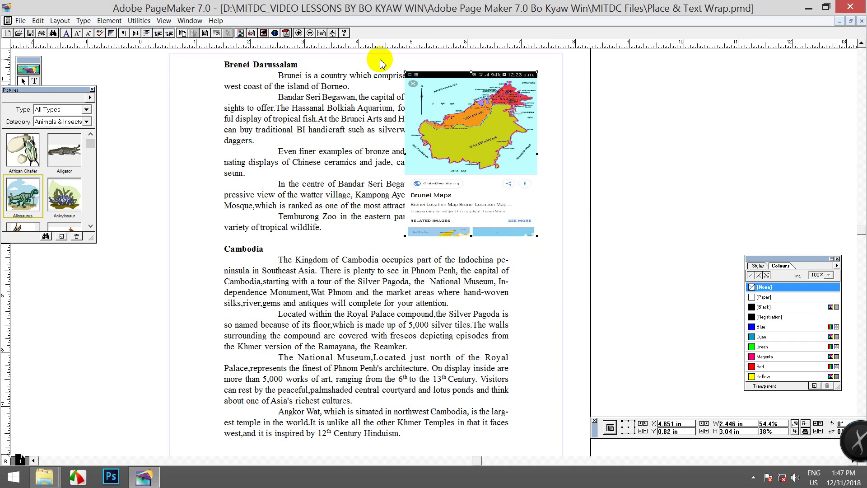
Open the Text Wrap settings for the placed map and choose the rectangular wrap option.
left_click(110, 21)
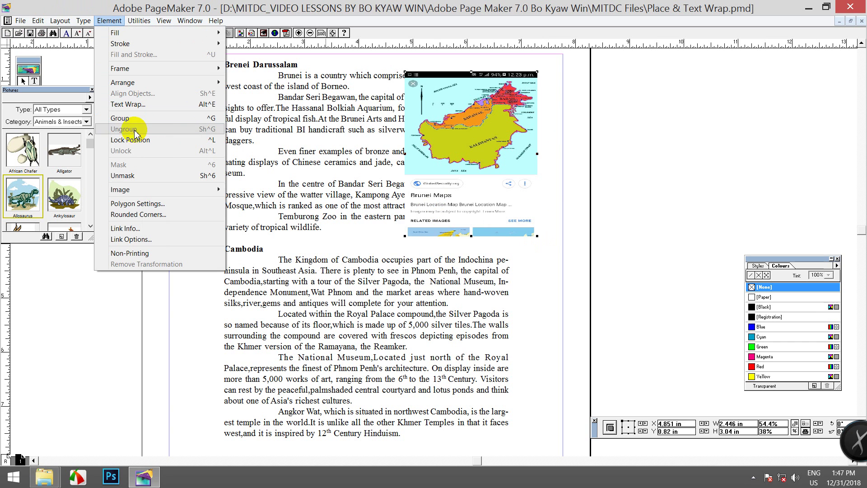
left_click(128, 104)
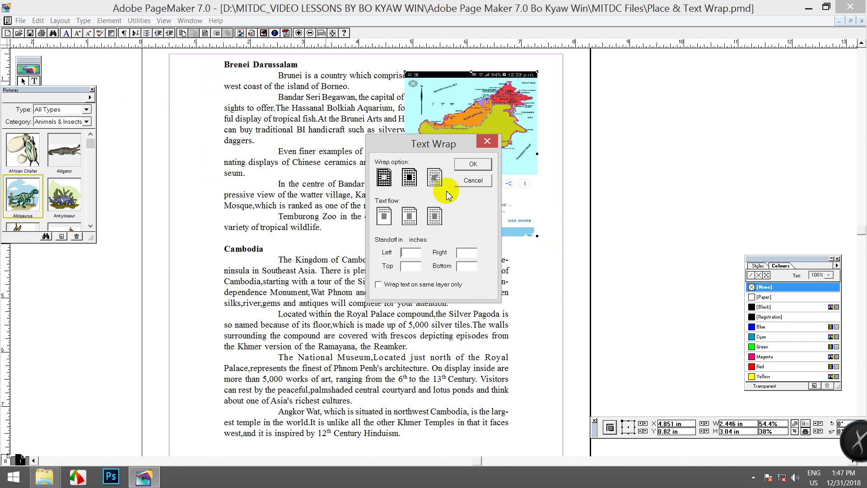
left_click(409, 178)
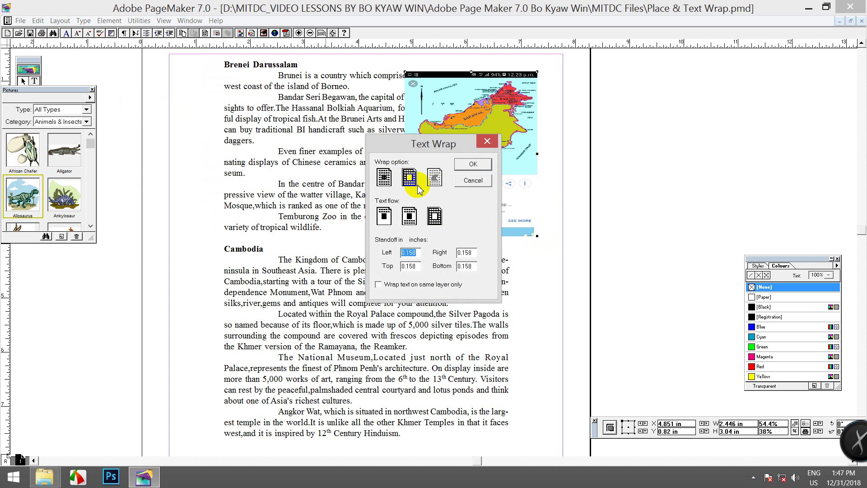
Try out the no-wrap and rectangular wrap options and the three text flow options for the map.
left_click(384, 177)
left_click(418, 182)
left_click(387, 176)
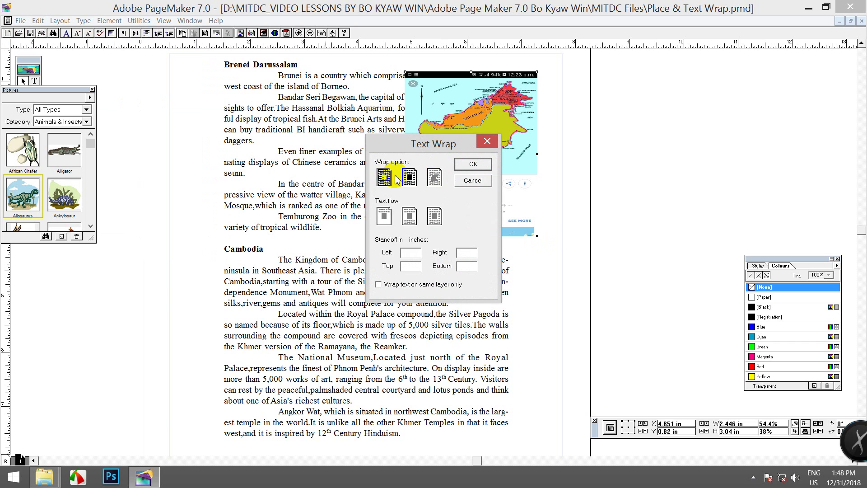
left_click(409, 179)
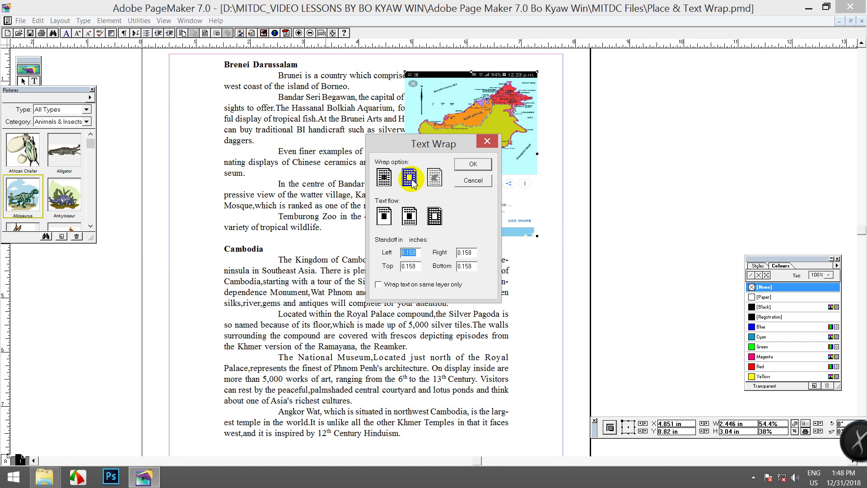
left_click(409, 214)
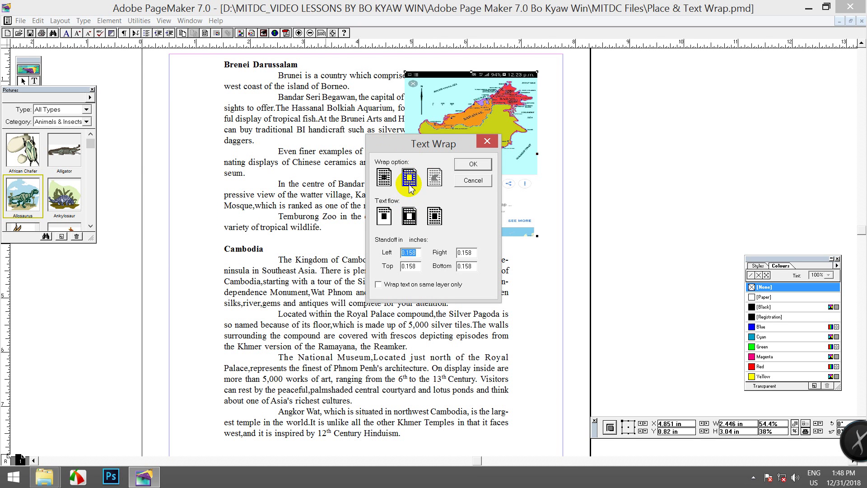
left_click(387, 220)
left_click(435, 218)
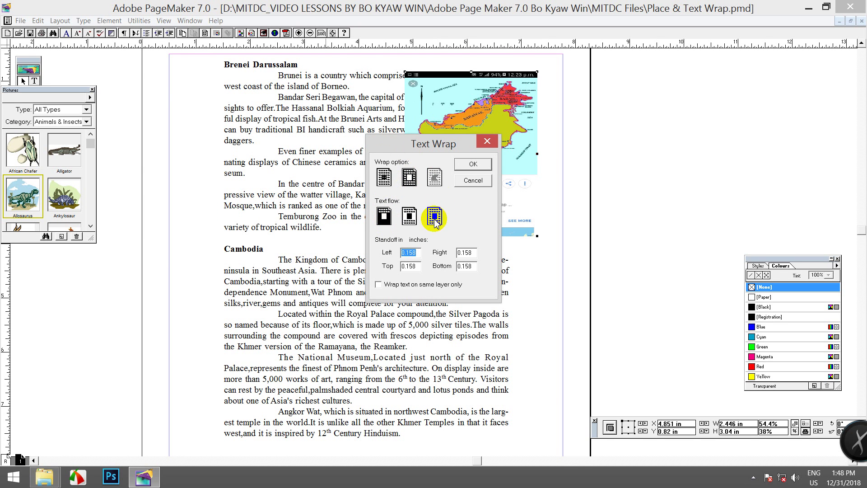
left_click(434, 215)
left_click(410, 177)
left_click(384, 177)
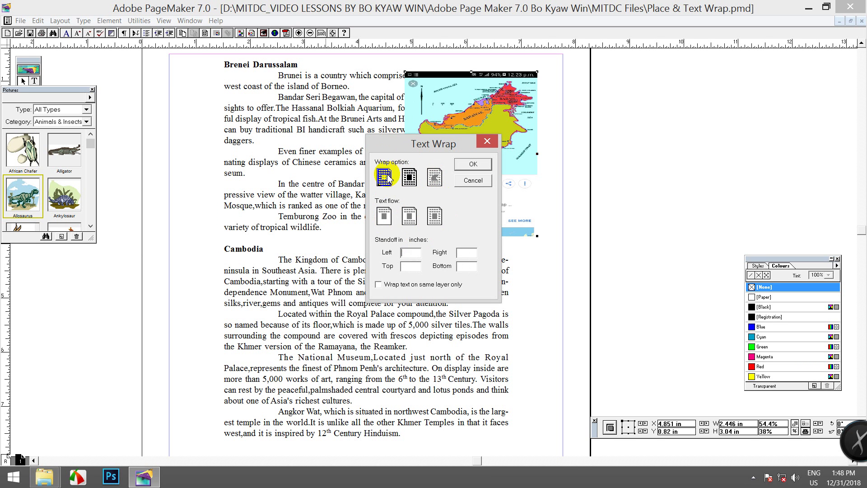
Apply the rectangular wrap to the map with text flowing on all sides.
left_click(409, 177)
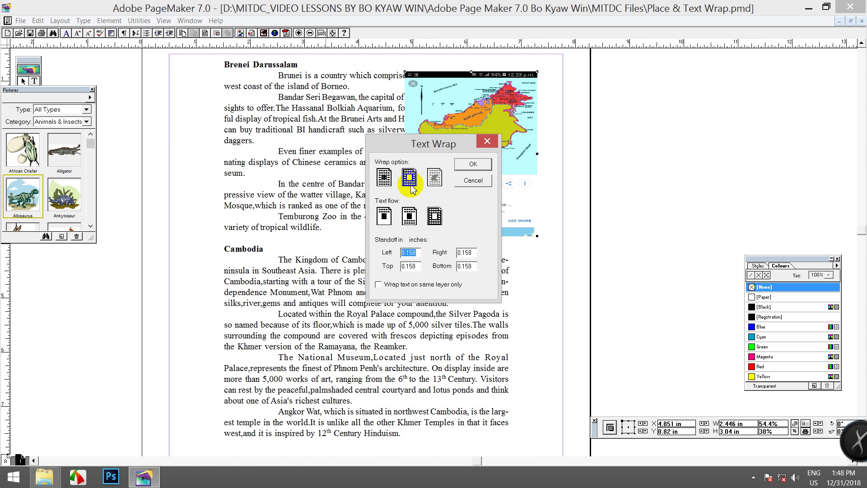
left_click(470, 164)
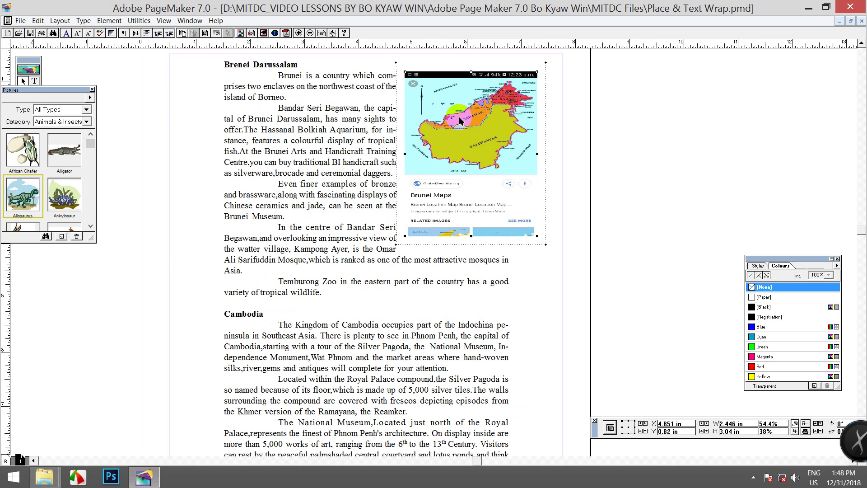
Move the map through the Brunei text and leave it at about X 4.13 in, Y 2.12 in.
left_click_drag(473, 115, 362, 131)
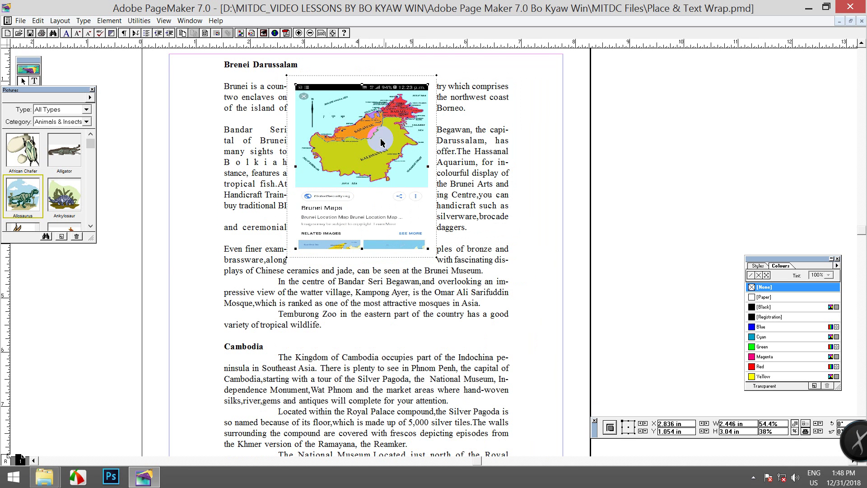
left_click_drag(344, 164, 342, 185)
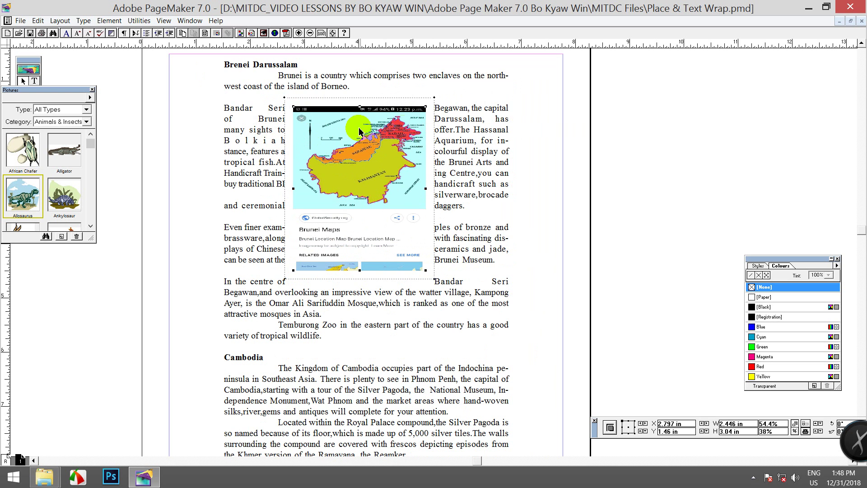
left_click(366, 157)
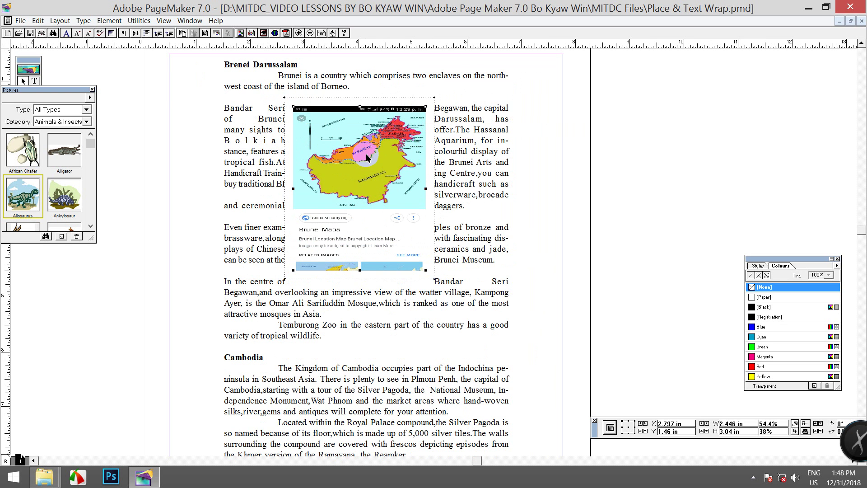
left_click_drag(365, 156, 438, 194)
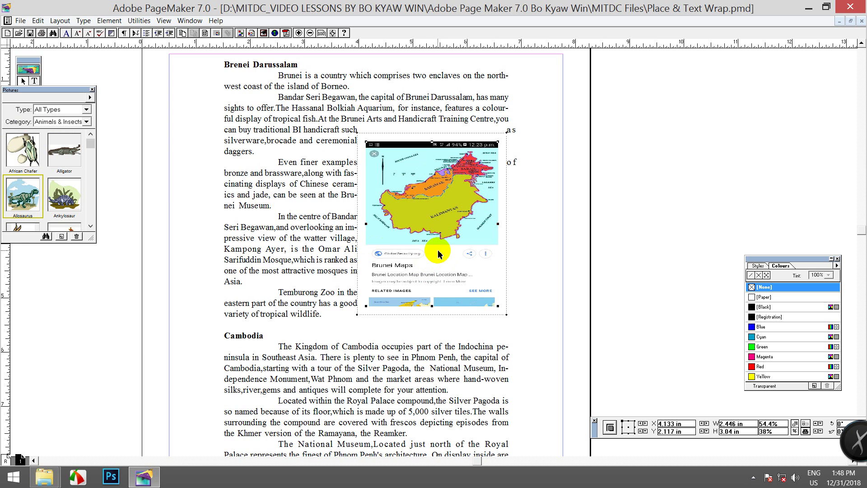
Zoom in on the map and move the Pictures palette off the toolbox to the empty area beside the page.
scroll(437, 254, "up", 4)
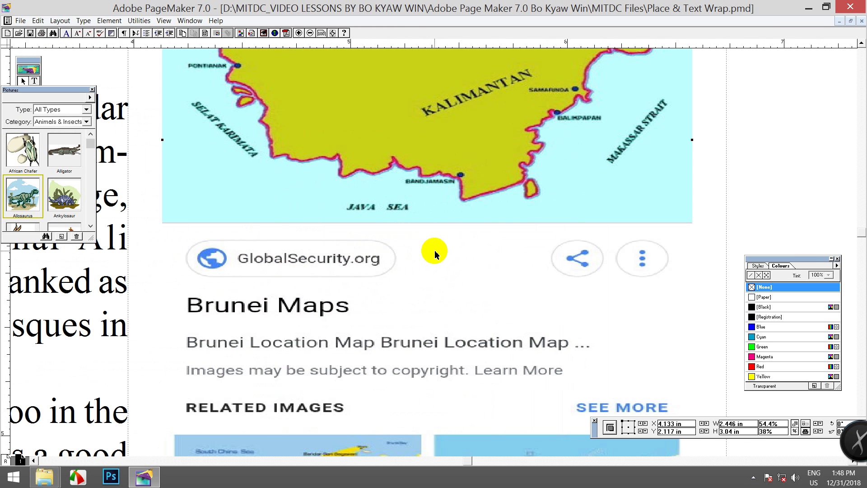
scroll(434, 254, "down", 2)
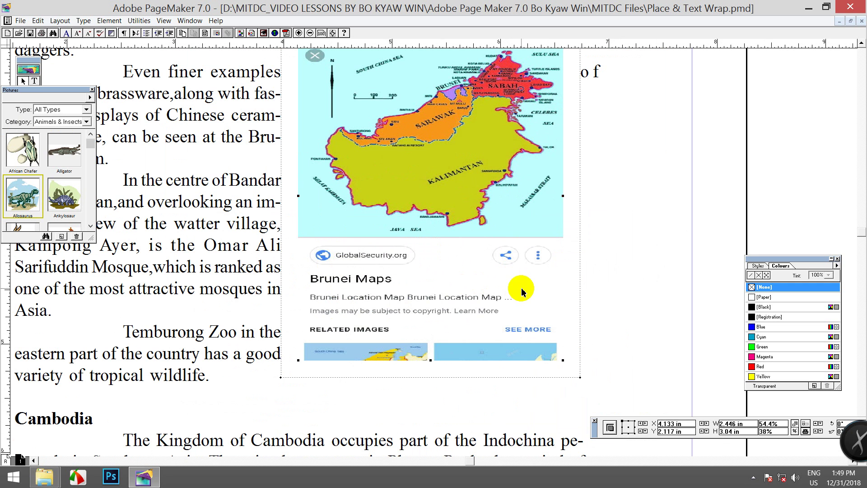
left_click_drag(38, 90, 783, 83)
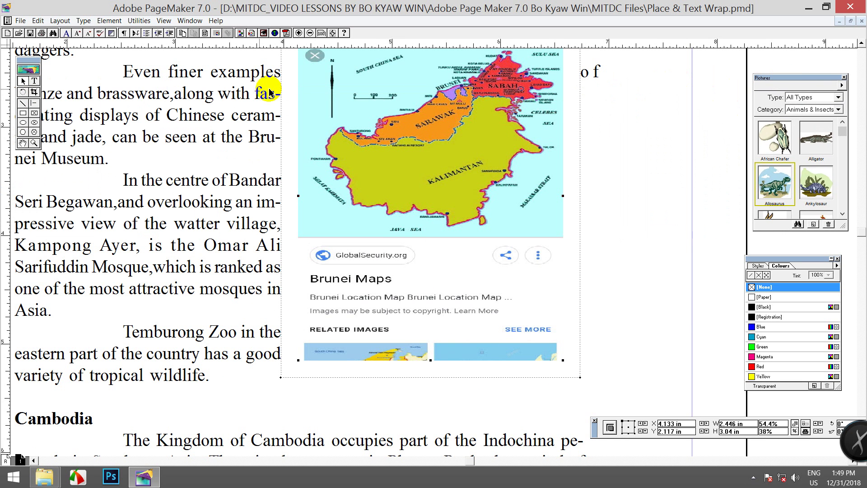
Crop the lower part of the map image with the Cropping tool to a height of about 2.25 in.
left_click(22, 92)
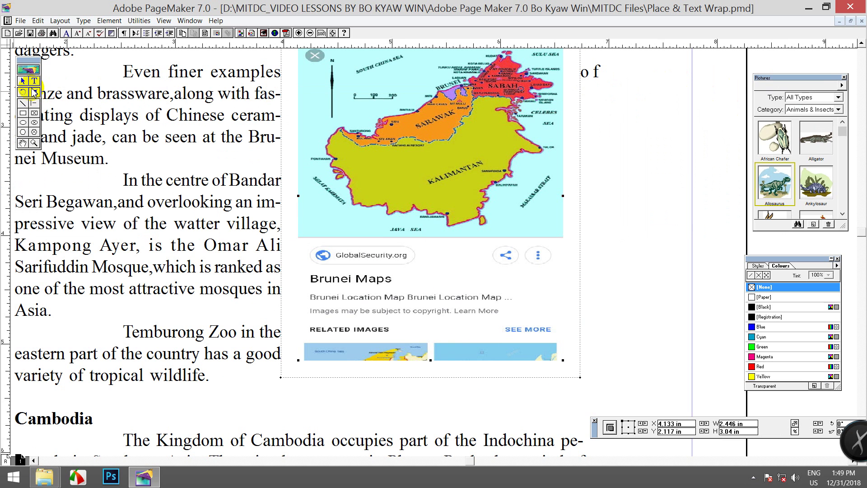
left_click(35, 92)
left_click(34, 93)
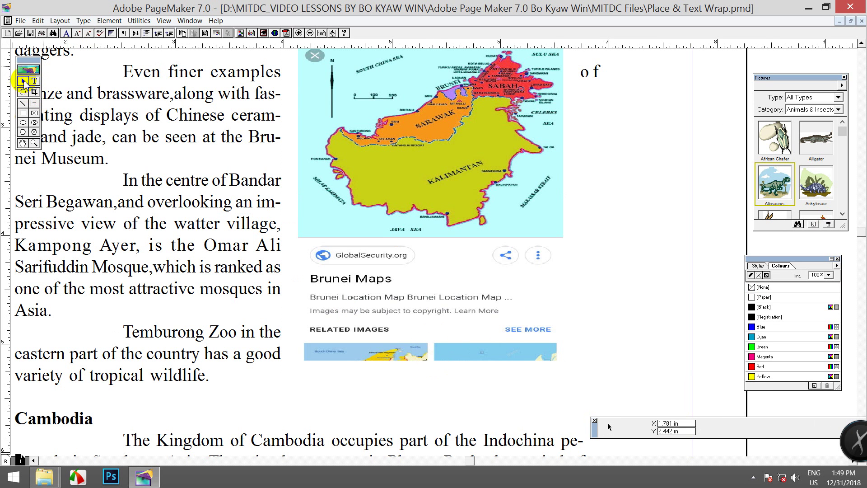
left_click(465, 188)
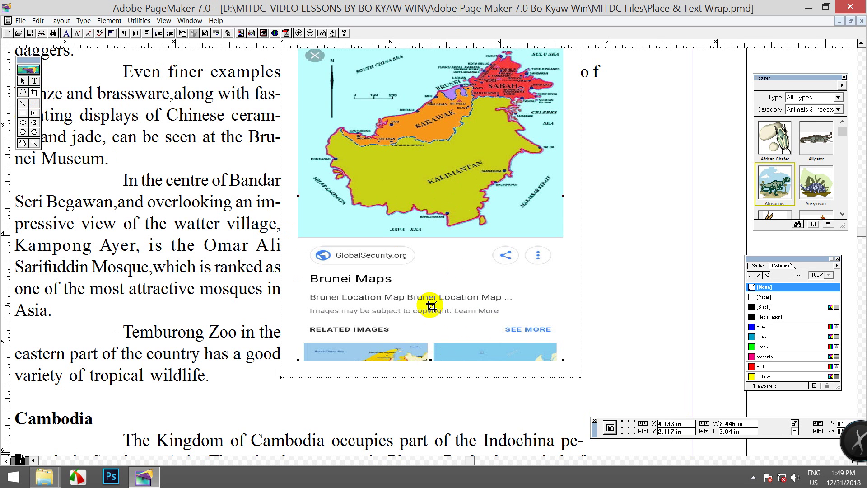
left_click_drag(433, 363, 441, 273)
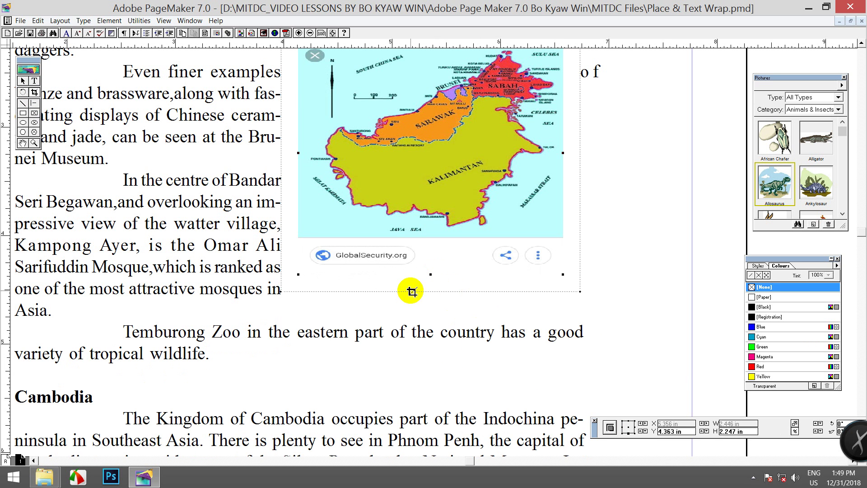
left_click_drag(434, 278, 449, 197)
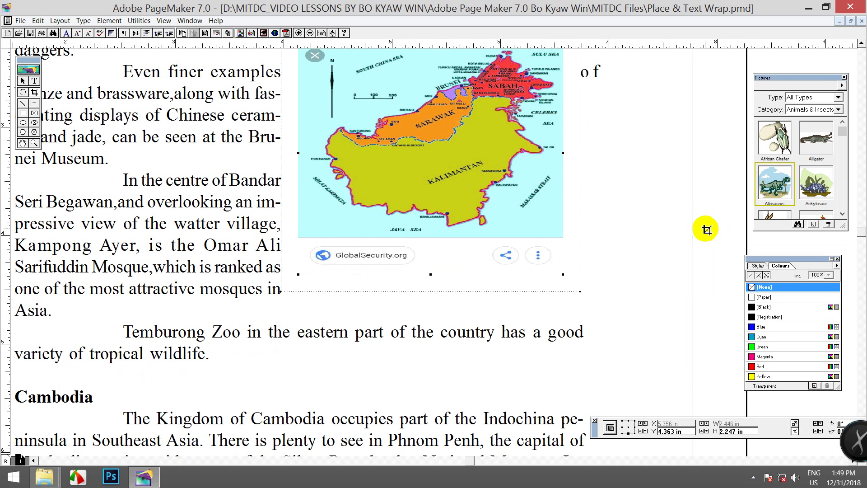
scroll(572, 208, "up", 2)
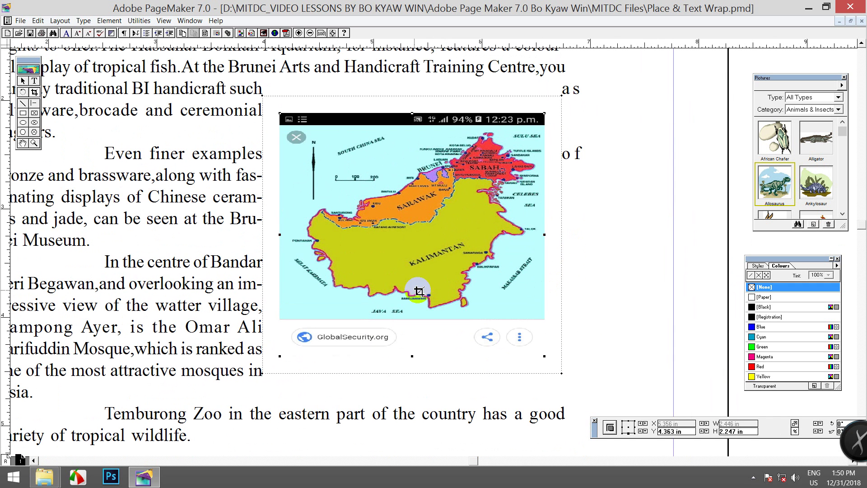
Narrow the cropped map from its left edge to about 2.1 in wide with the Pointer tool.
left_click(23, 81)
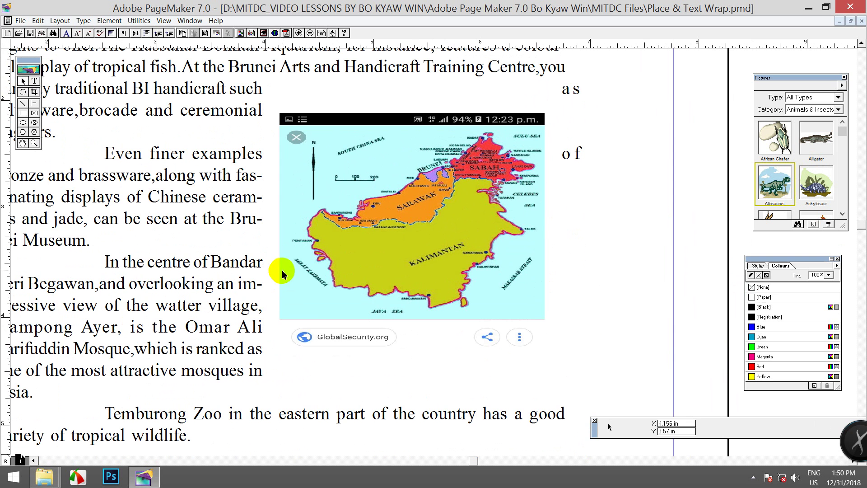
left_click(287, 127)
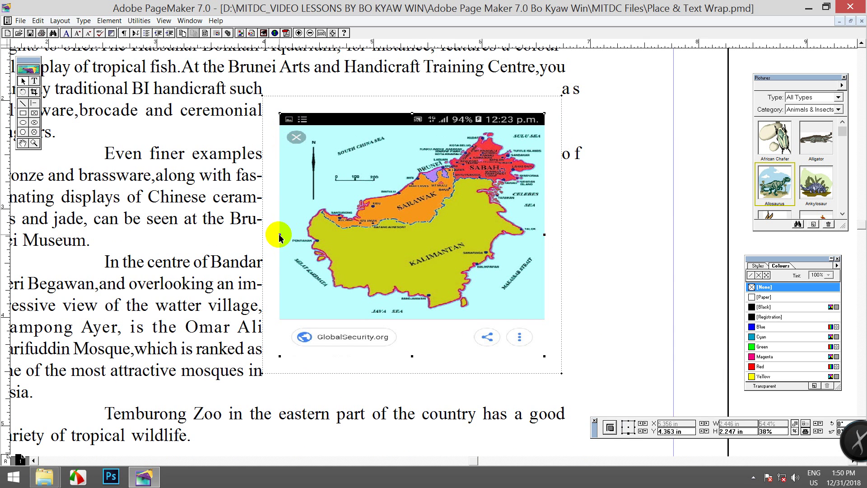
left_click_drag(280, 235, 318, 237)
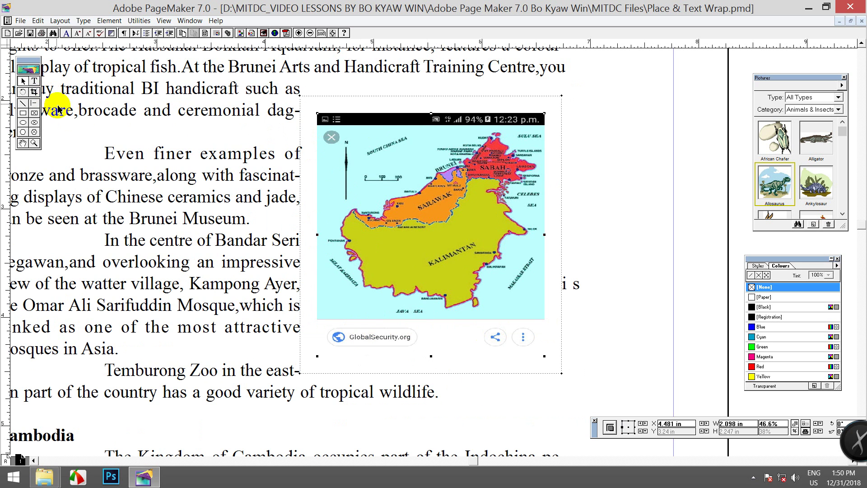
Crop the white margin, black status strip and side edges off the map image with the Cropping tool, leaving about 1.82 by 1.70 in.
left_click(35, 92)
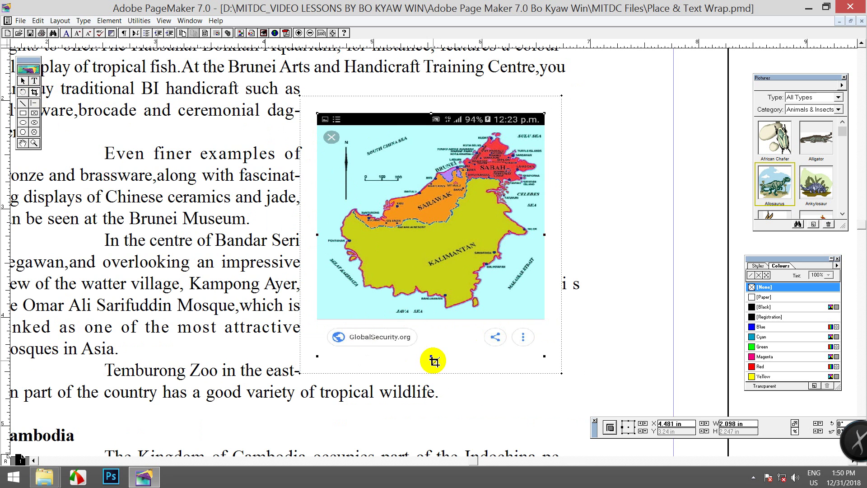
left_click_drag(435, 358, 435, 323)
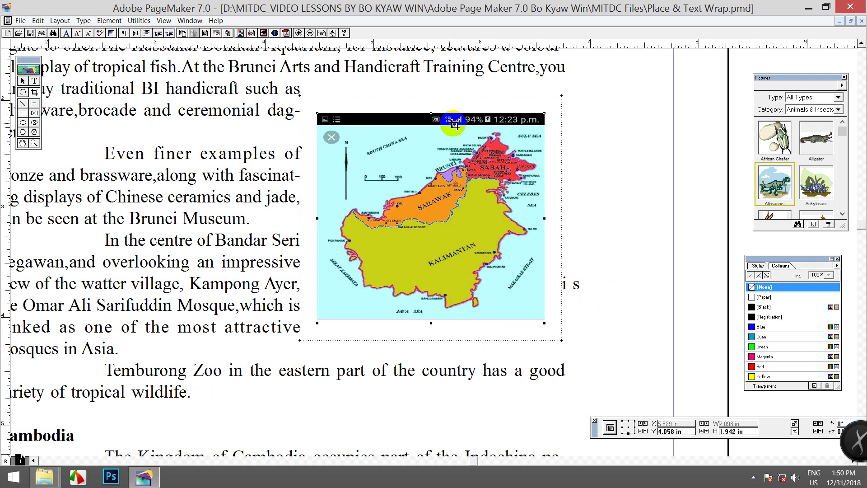
left_click_drag(435, 117, 438, 130)
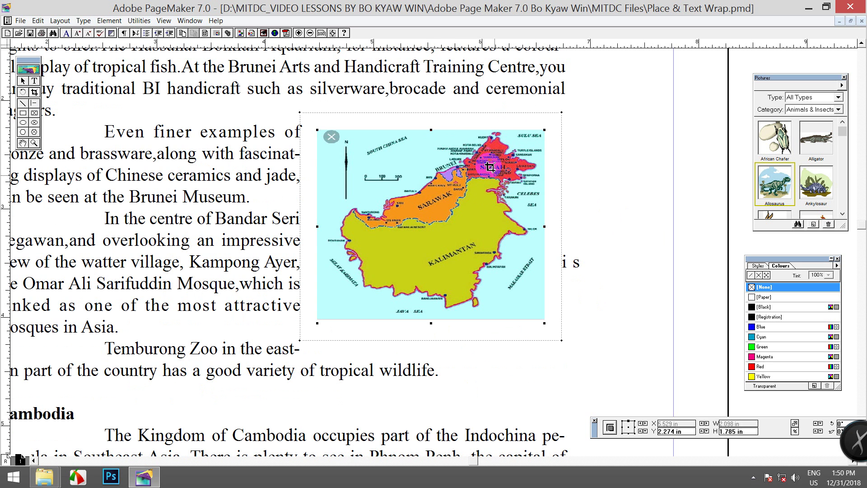
left_click_drag(322, 230, 339, 227)
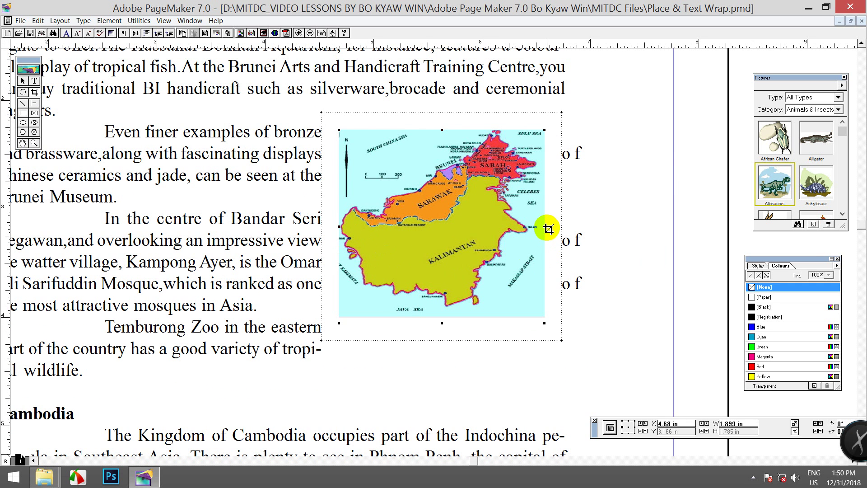
left_click_drag(546, 228, 537, 228)
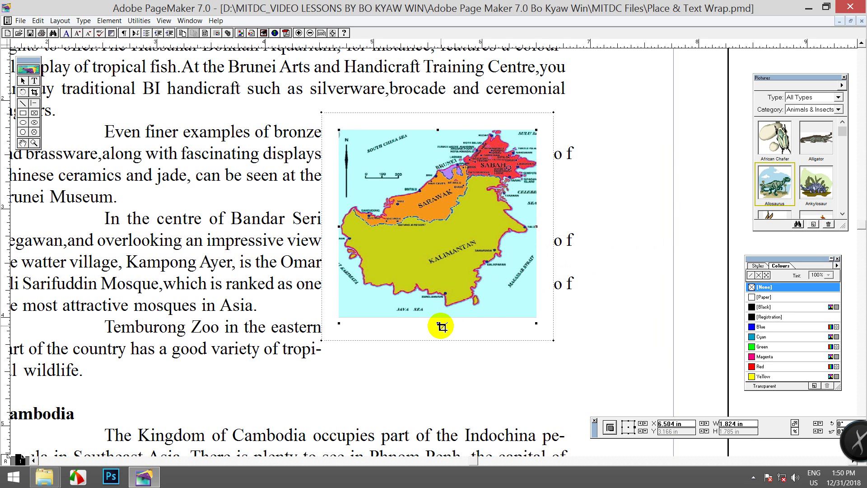
left_click_drag(442, 326, 441, 314)
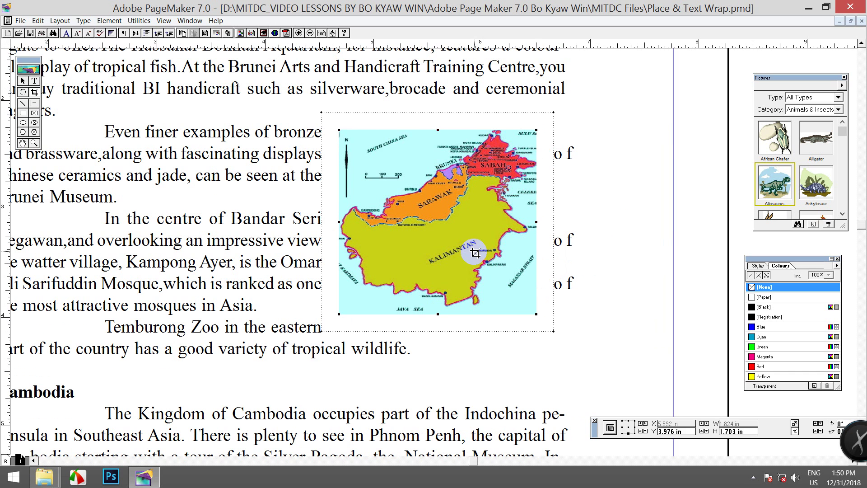
Move the cropped map down beside the last Brunei paragraphs with the Pointer tool, so its lower edge is at about Y 4.34 in.
left_click(23, 80)
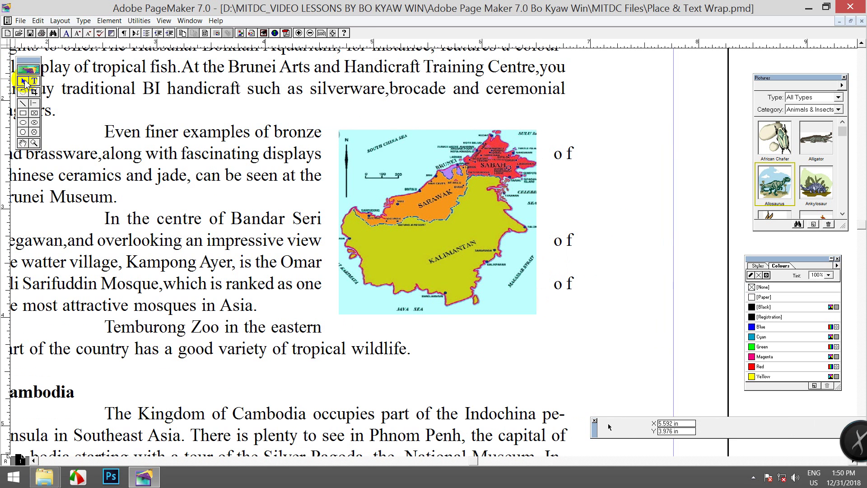
left_click(564, 224)
left_click(606, 211)
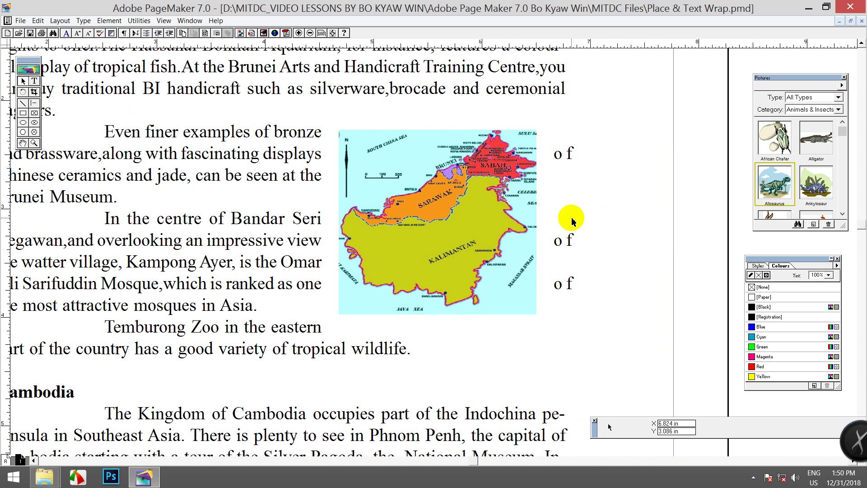
key("ctrl+minus")
key("ctrl+minus")
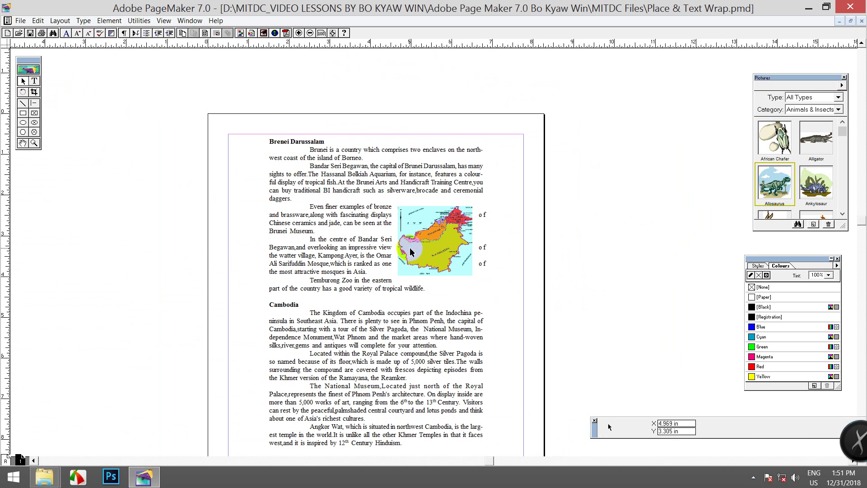
left_click(432, 255)
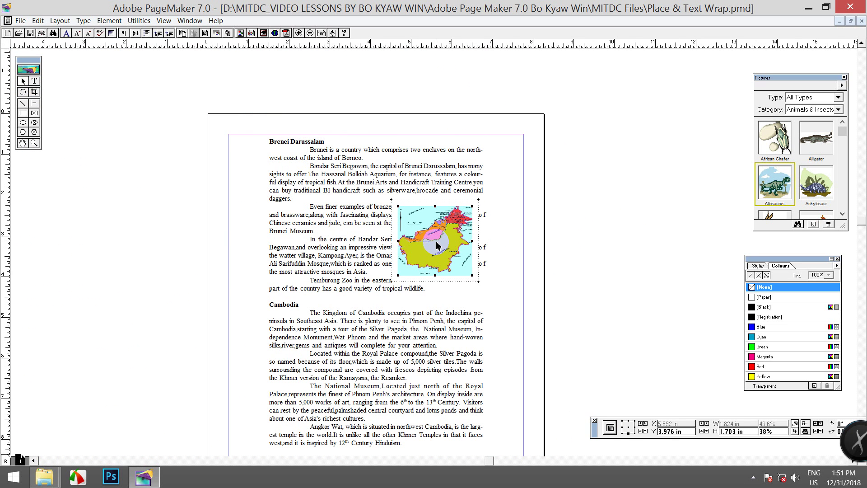
left_click_drag(437, 245, 439, 259)
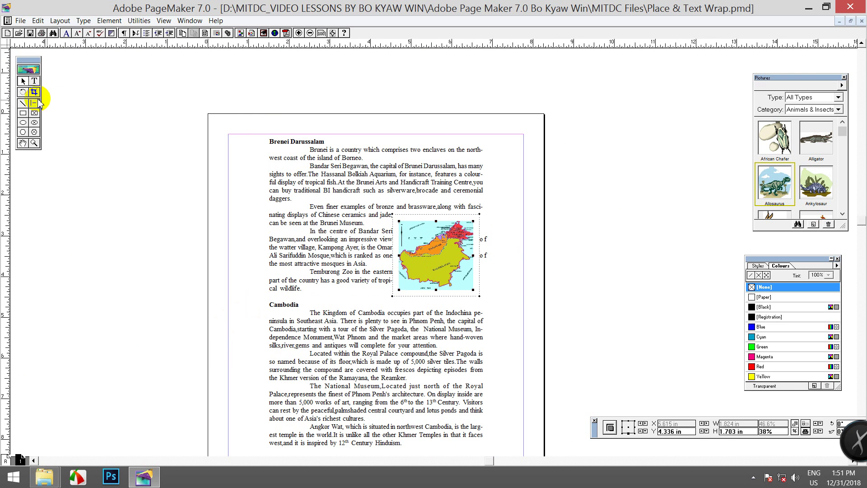
Insert two blank lines above the Cambodia heading and draw a horizontal line about 5.63 in long in the gap.
left_click(34, 80)
left_click(271, 304)
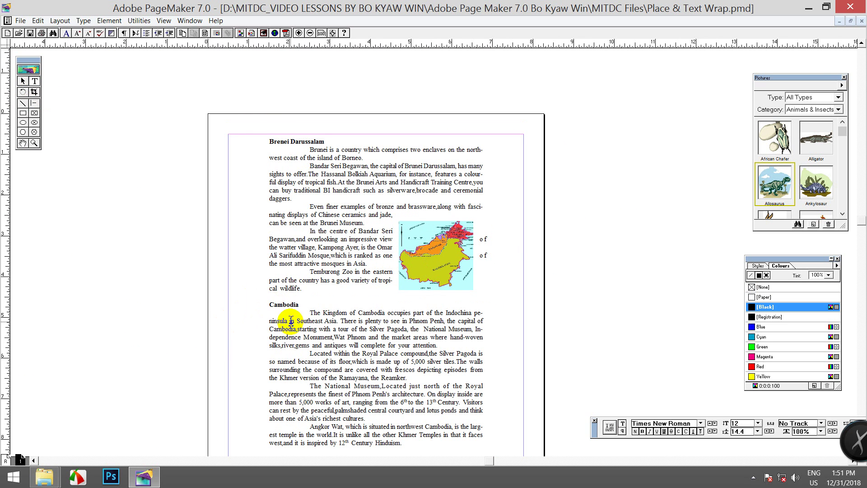
key("Return")
key("Return")
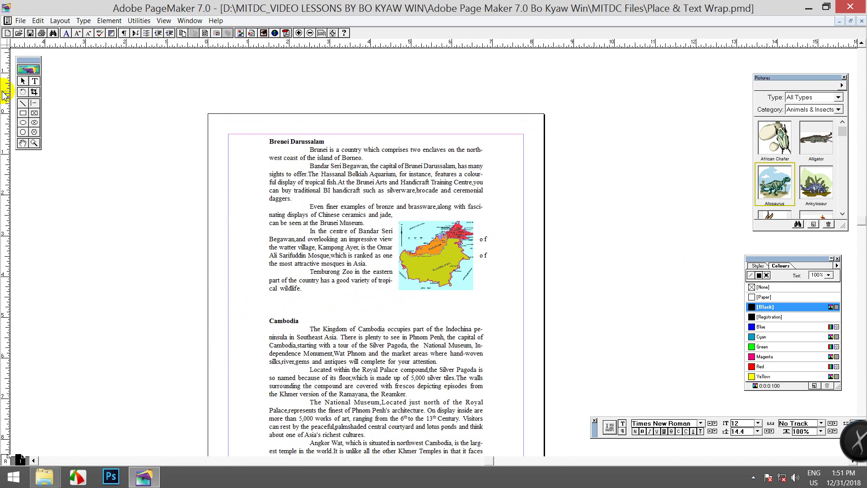
left_click(25, 104)
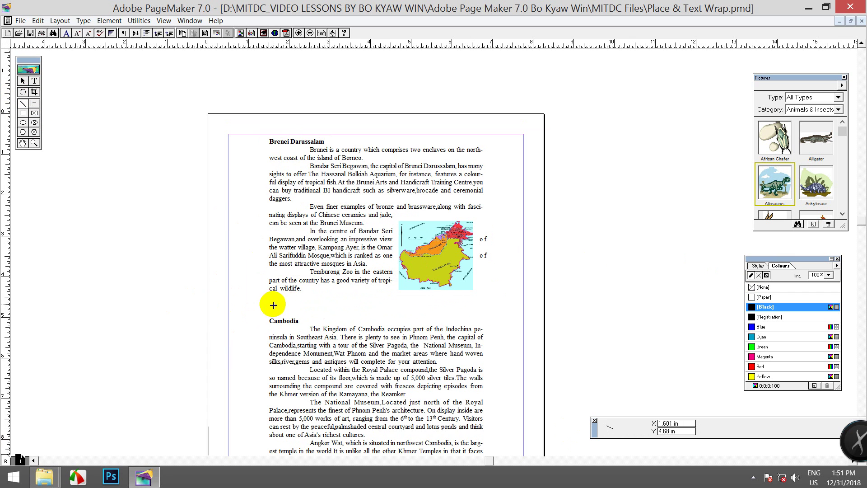
left_click_drag(273, 305, 500, 304)
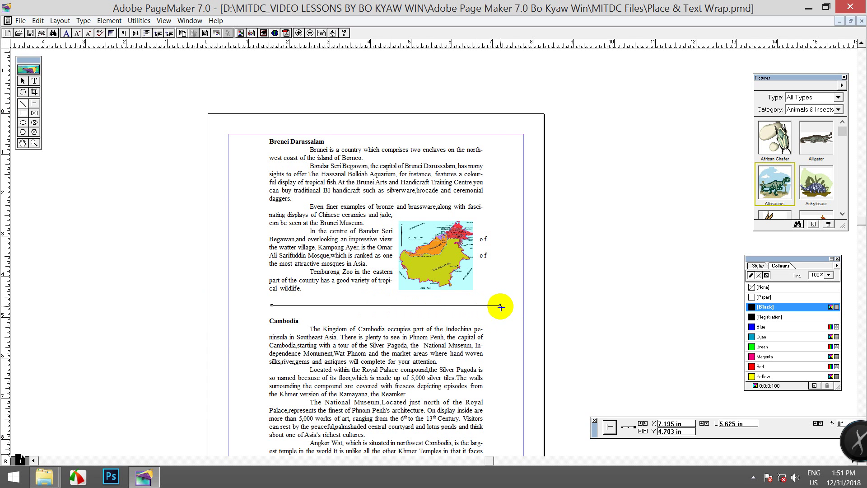
Set the stroke of the line above the Cambodia heading to the 4pt double-line style.
right_click(500, 307)
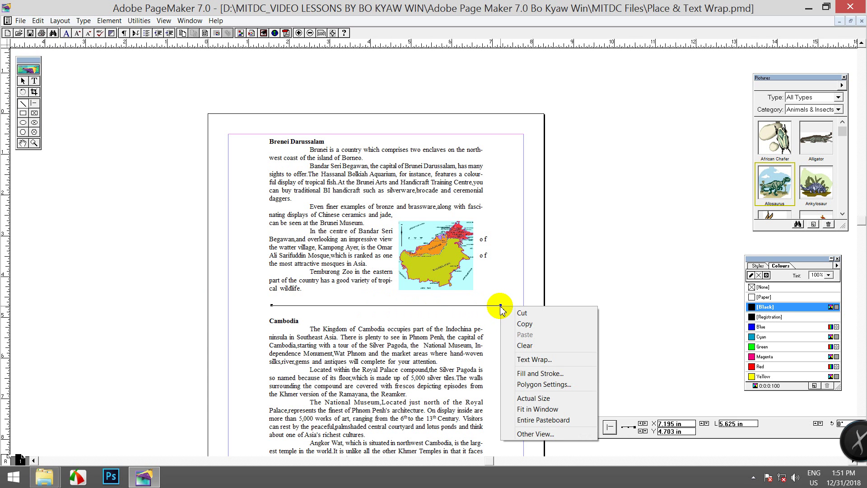
left_click(548, 375)
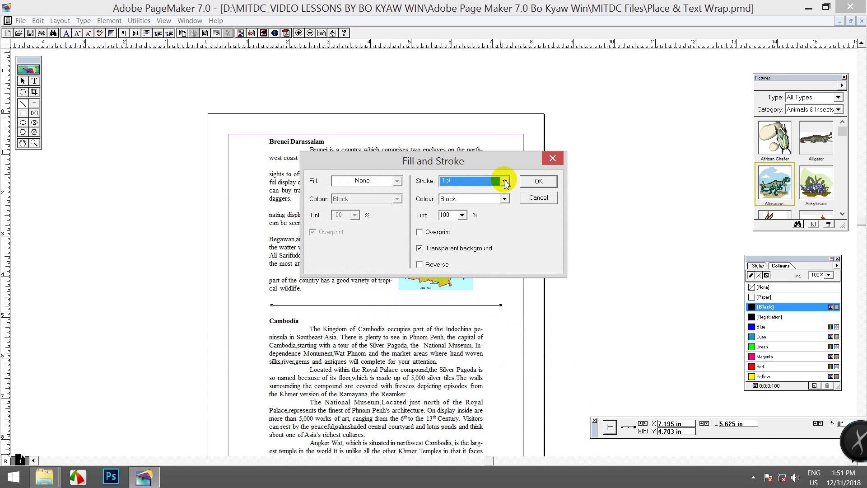
left_click(504, 181)
scroll(492, 207, "down", 5)
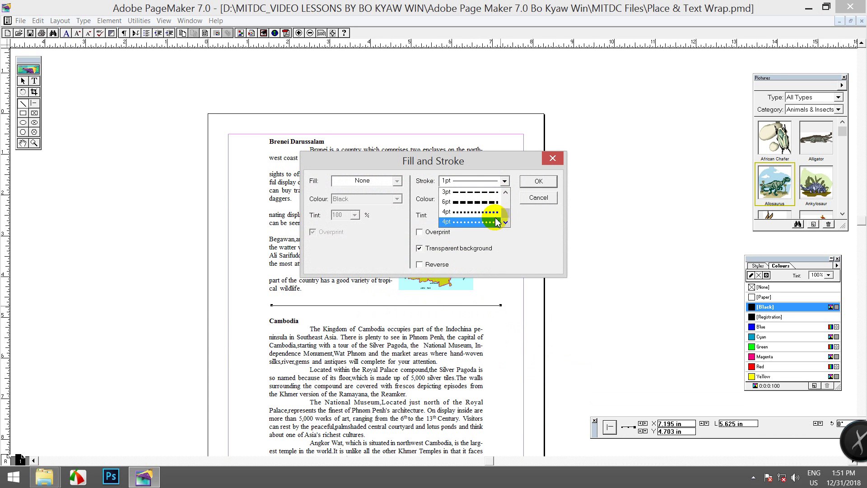
scroll(494, 212, "up", 2)
left_click(493, 212)
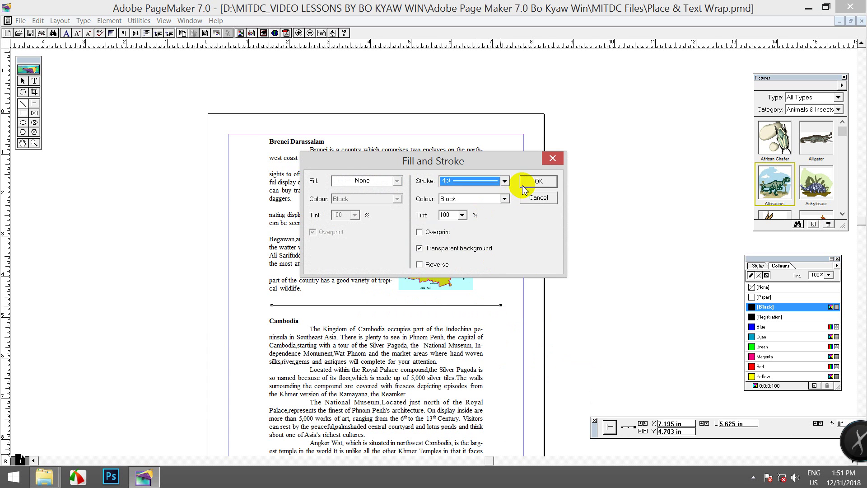
left_click(524, 186)
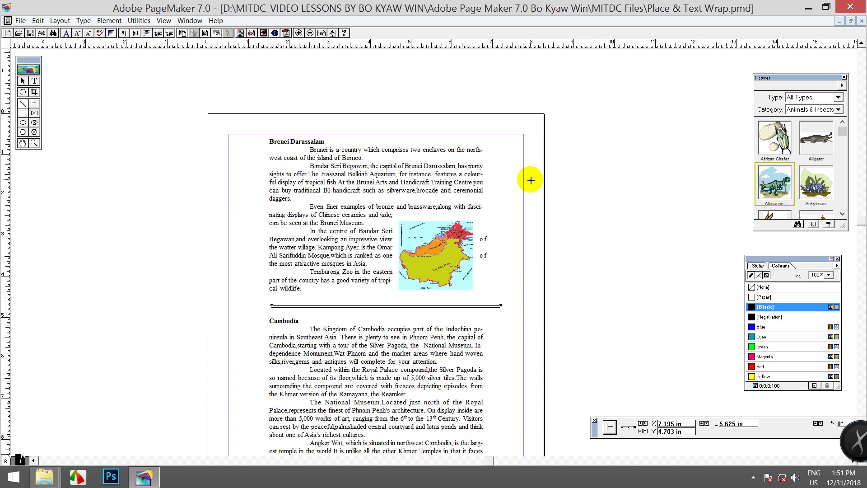
right_click(274, 307)
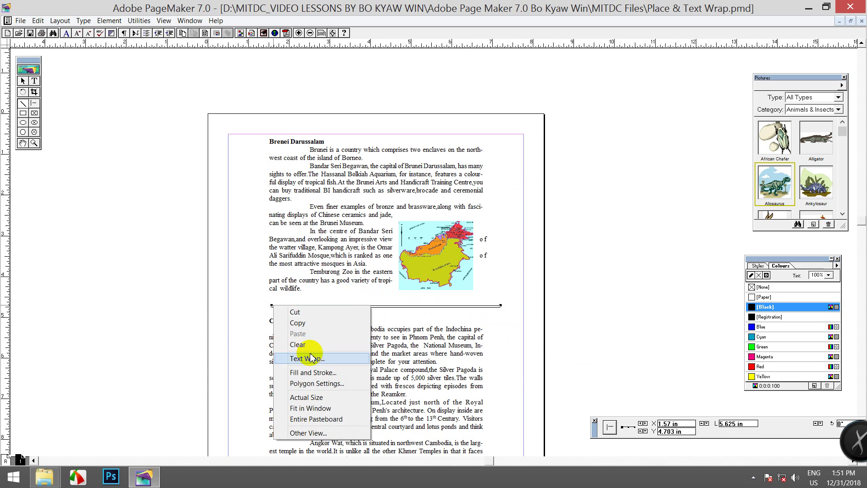
left_click(315, 373)
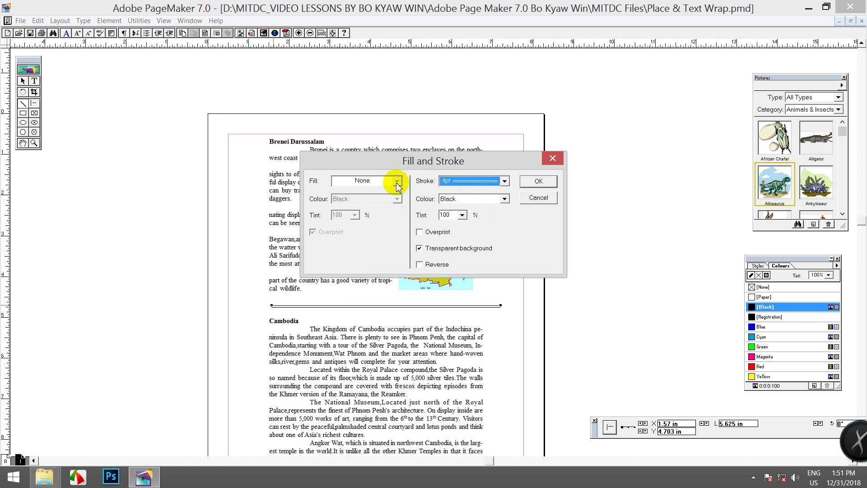
left_click(526, 197)
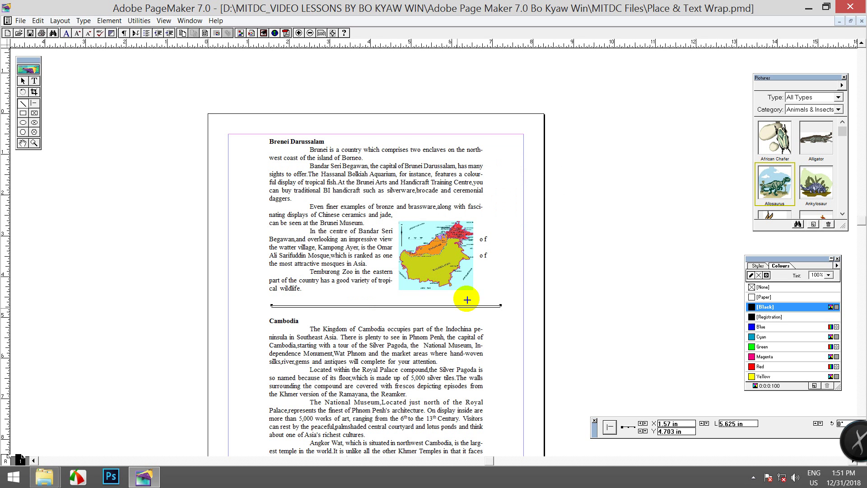
left_click(447, 308)
right_click(448, 307)
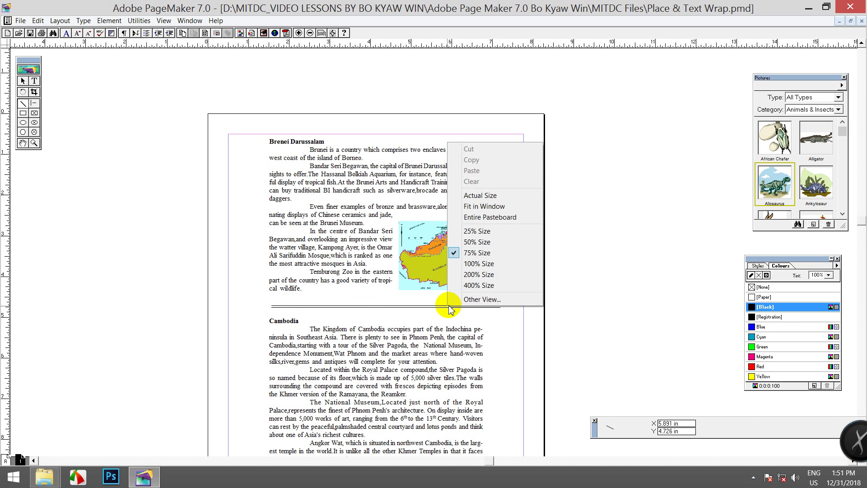
left_click(271, 307)
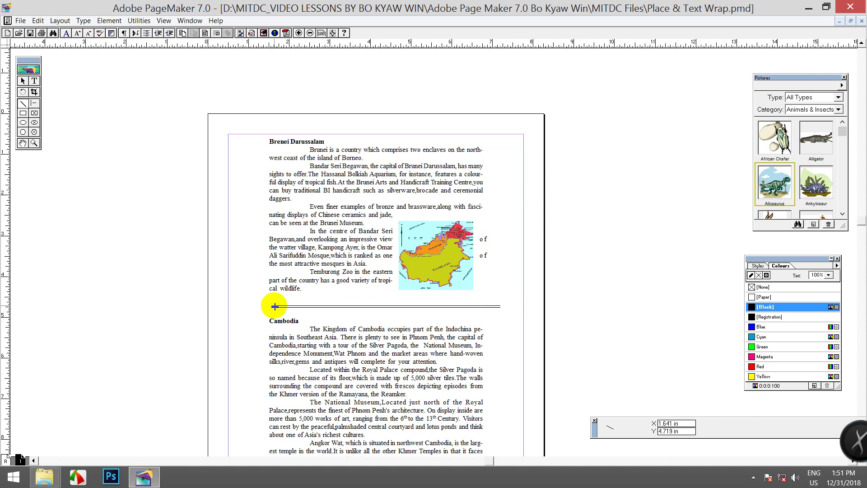
left_click(23, 81)
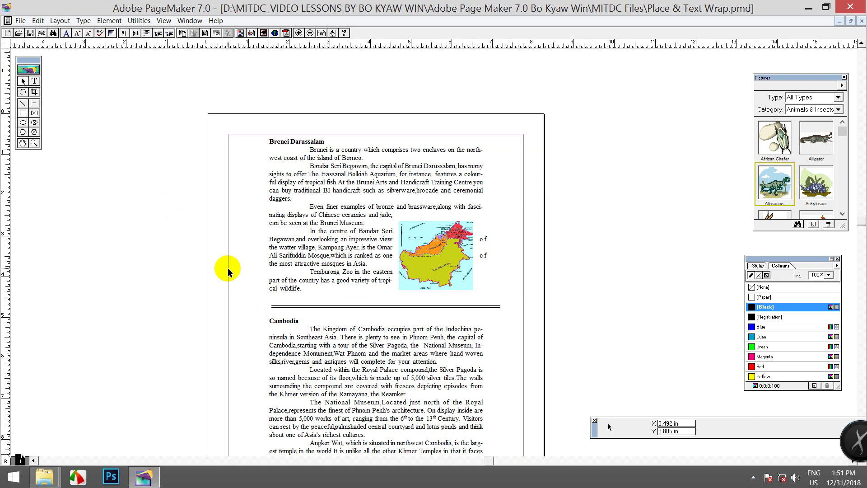
left_click(285, 311)
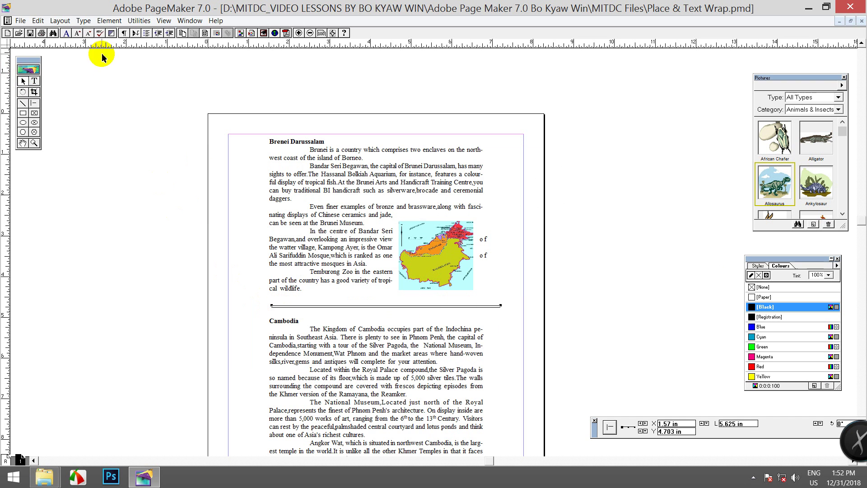
right_click(344, 311)
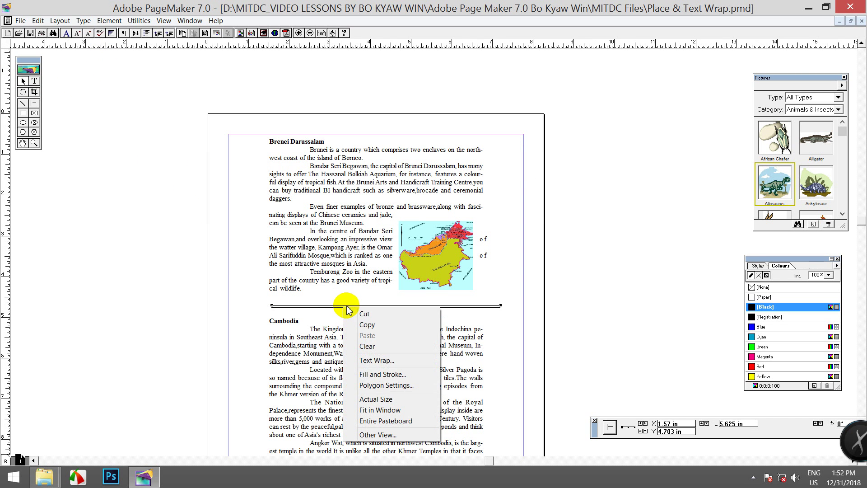
left_click(407, 387)
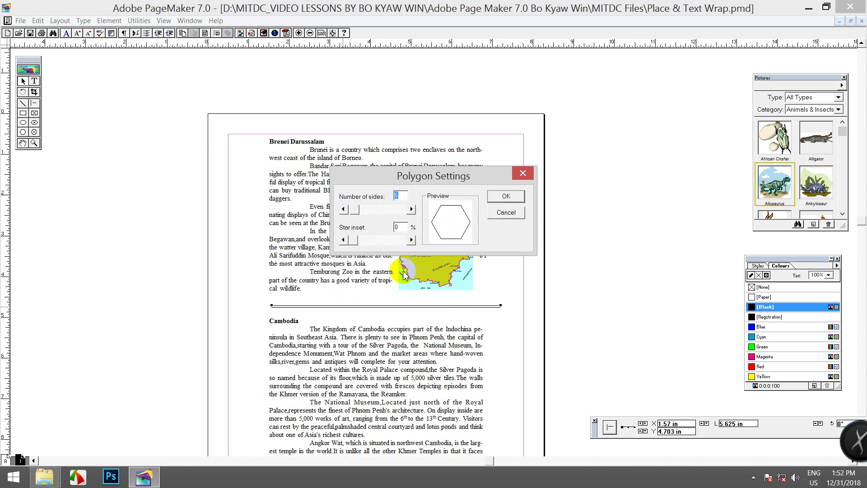
left_click(523, 173)
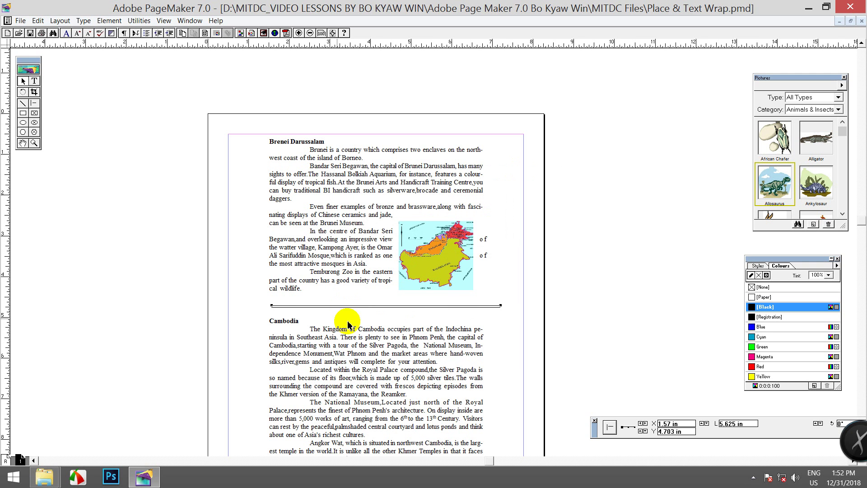
Set the stroke of the line above the Cambodia heading to the 6pt multi-line style in Fill and Stroke.
right_click(316, 306)
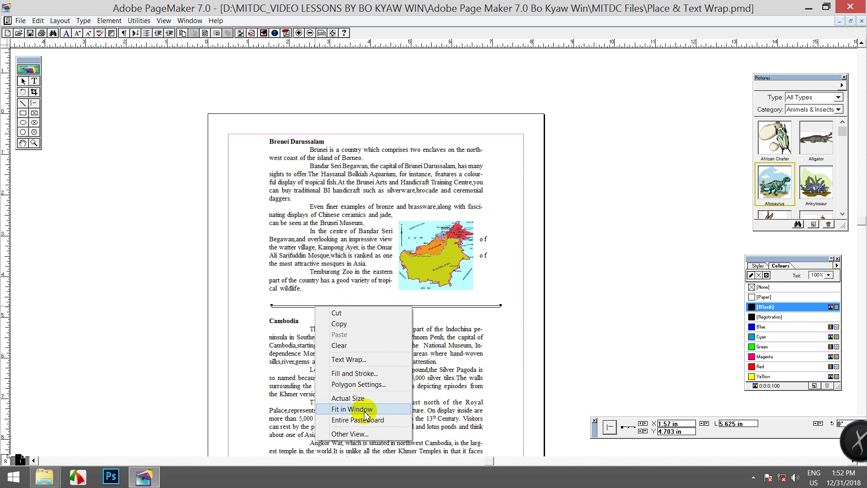
left_click(363, 375)
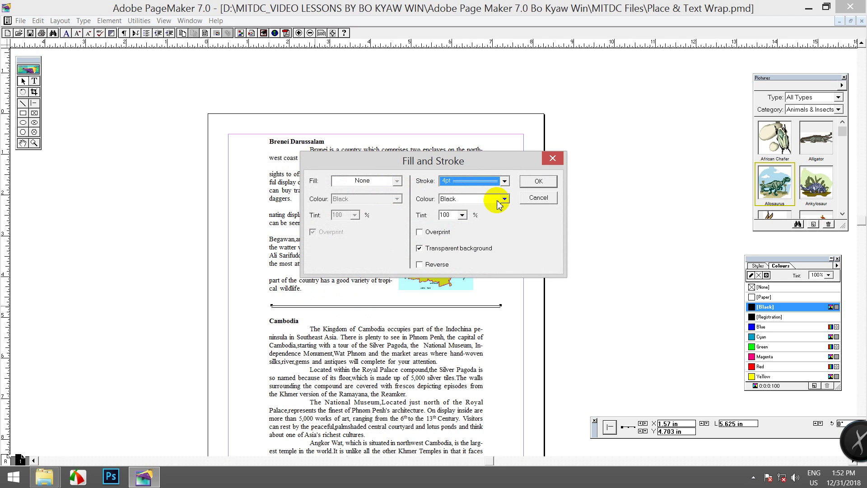
left_click(504, 180)
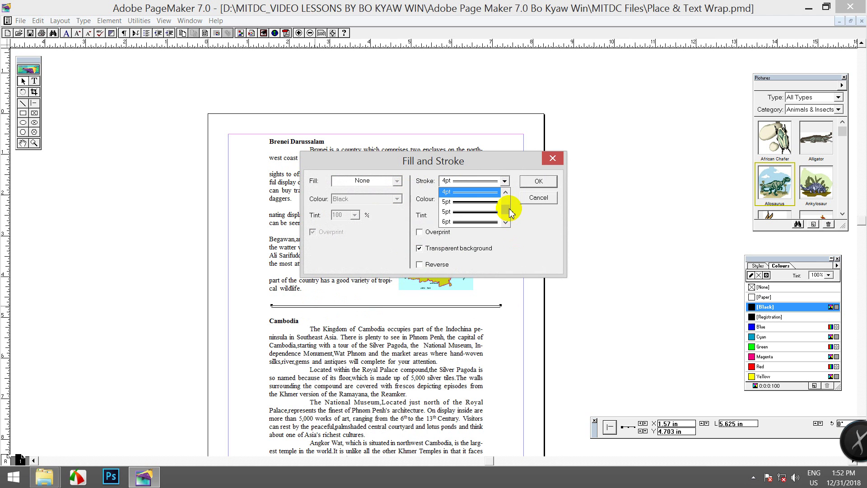
left_click(478, 222)
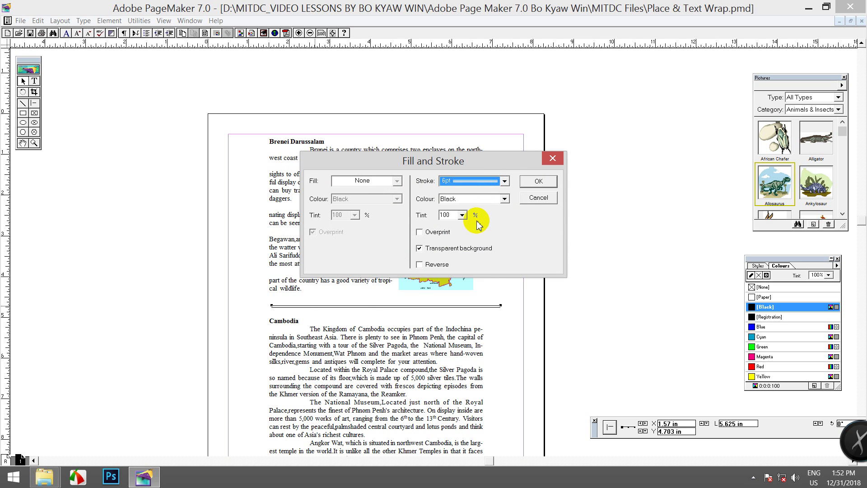
left_click(538, 181)
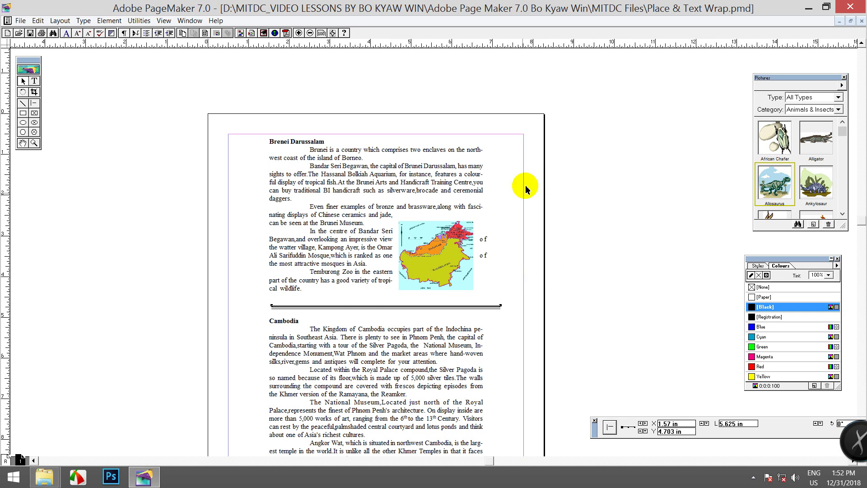
Set the stroke of the line above the Cambodia heading to the second 5pt double-line style in Fill and Stroke.
left_click(517, 300)
left_click(384, 311)
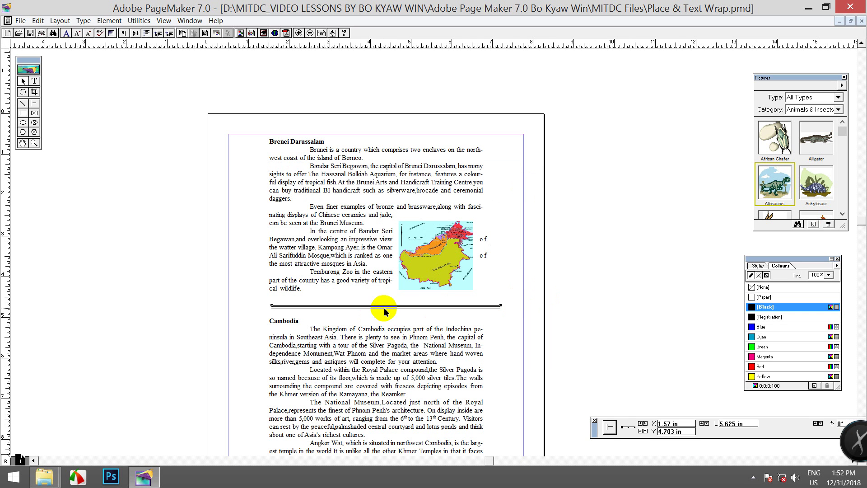
right_click(381, 312)
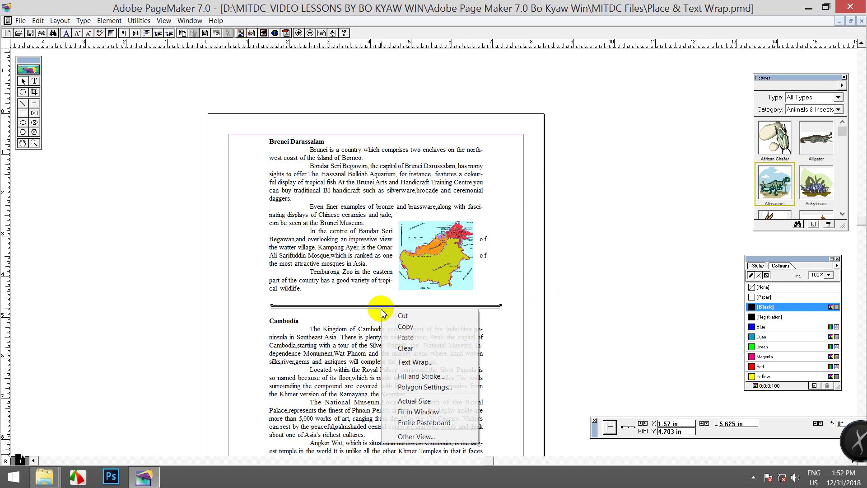
left_click(414, 378)
left_click(505, 181)
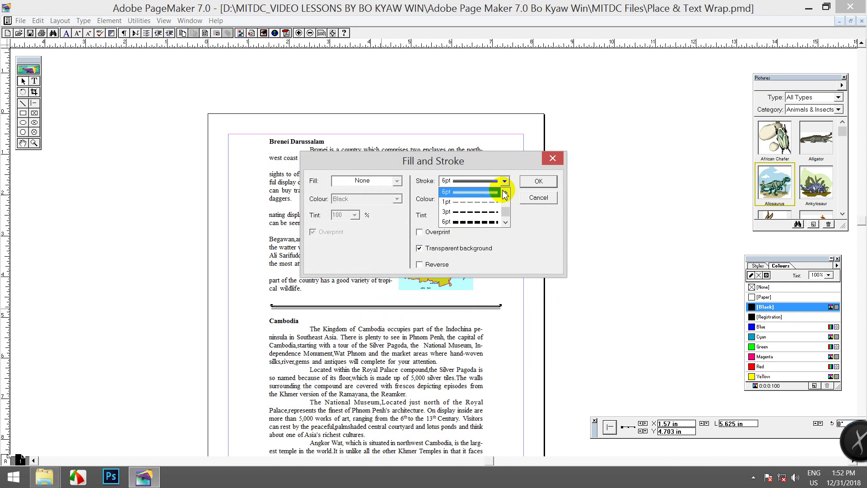
left_click(506, 193)
left_click(506, 192)
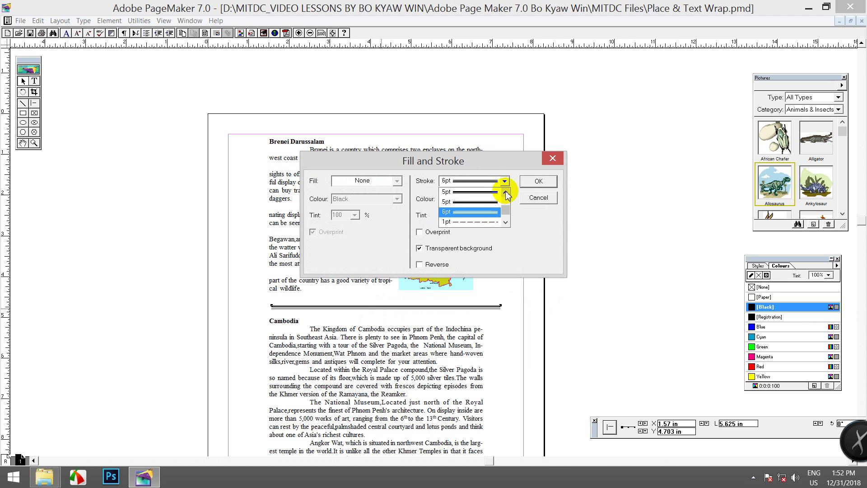
left_click(481, 202)
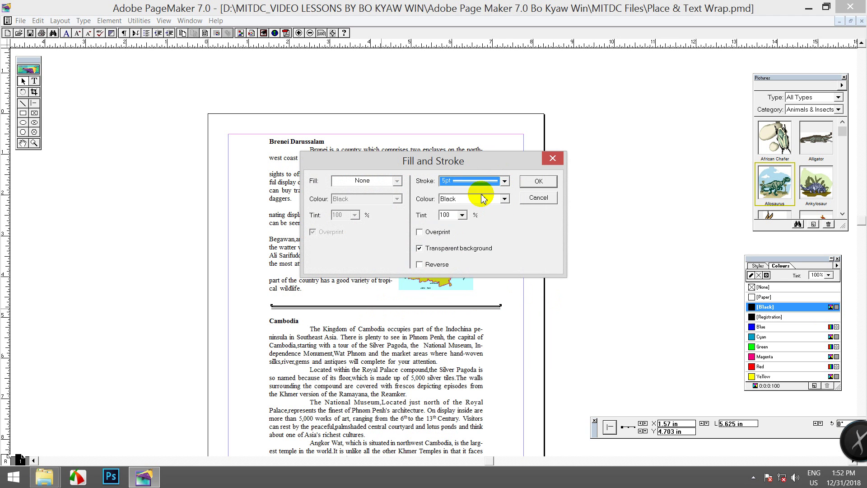
left_click(531, 182)
left_click(575, 261)
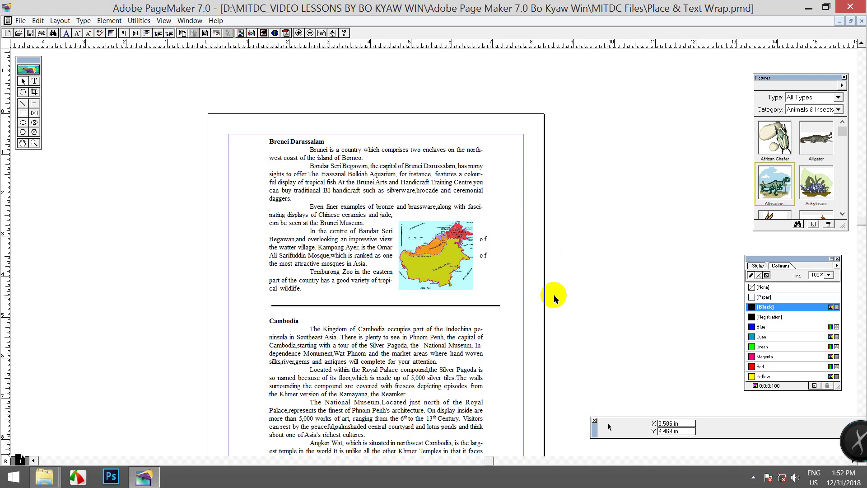
mouse_move(533, 323)
left_mouse_down()
mouse_move(544, 170)
mouse_move(548, 242)
mouse_move(537, 223)
left_mouse_up()
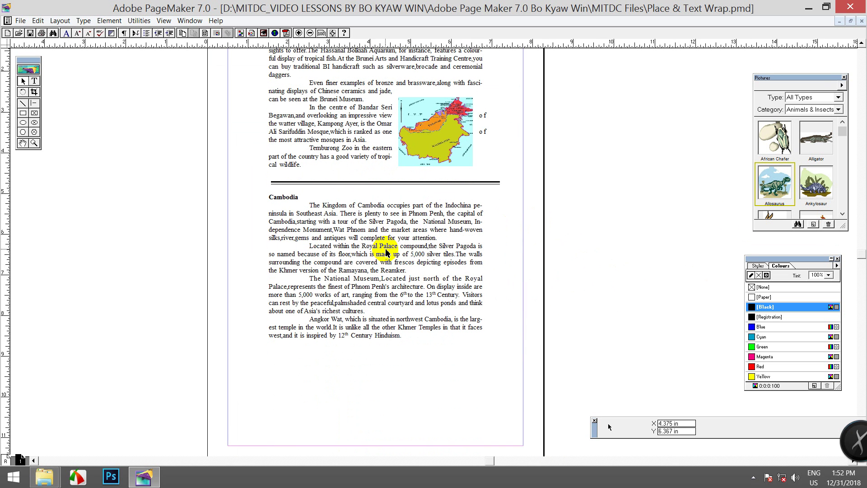
left_click_drag(387, 250, 392, 303)
left_click_drag(345, 275, 338, 218)
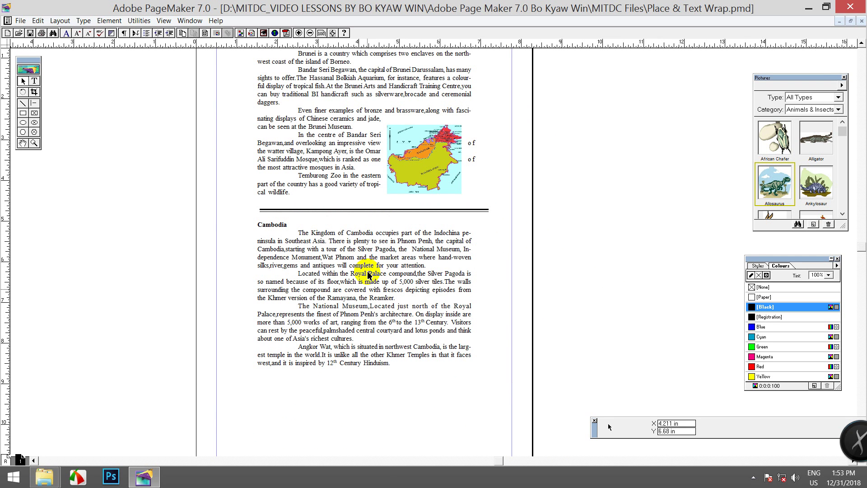
left_click(20, 21)
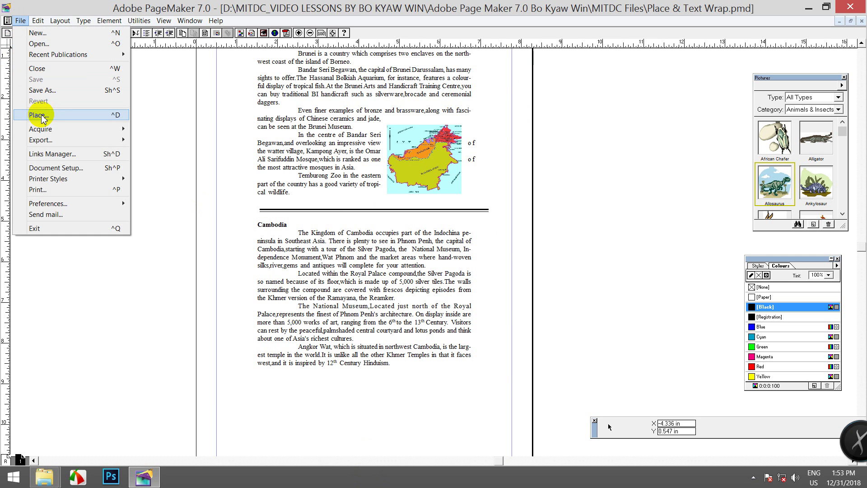
left_click(21, 21)
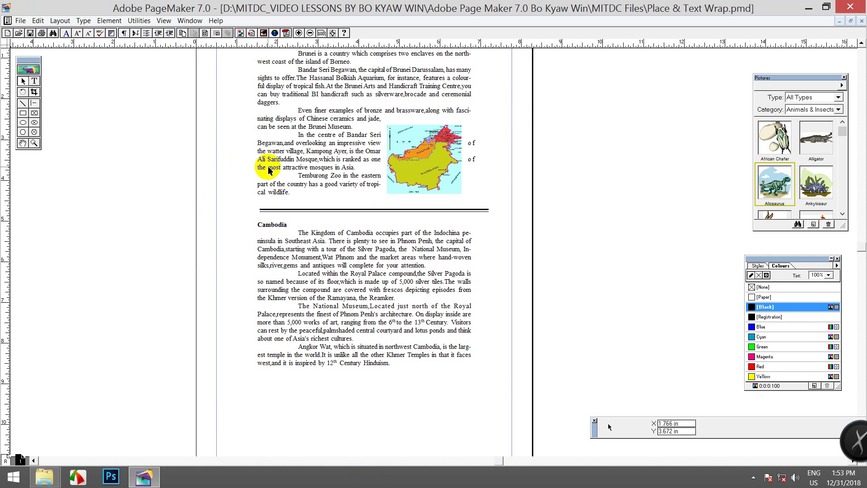
key("ctrl+d")
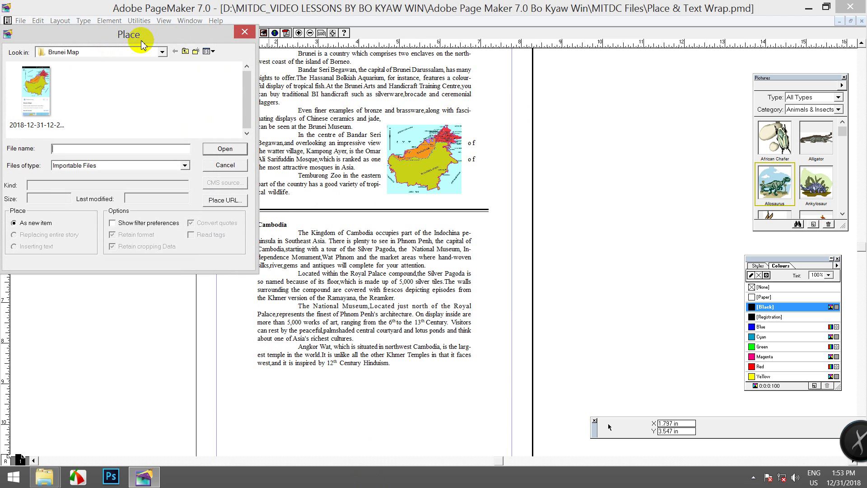
left_click(184, 51)
double_click(158, 108)
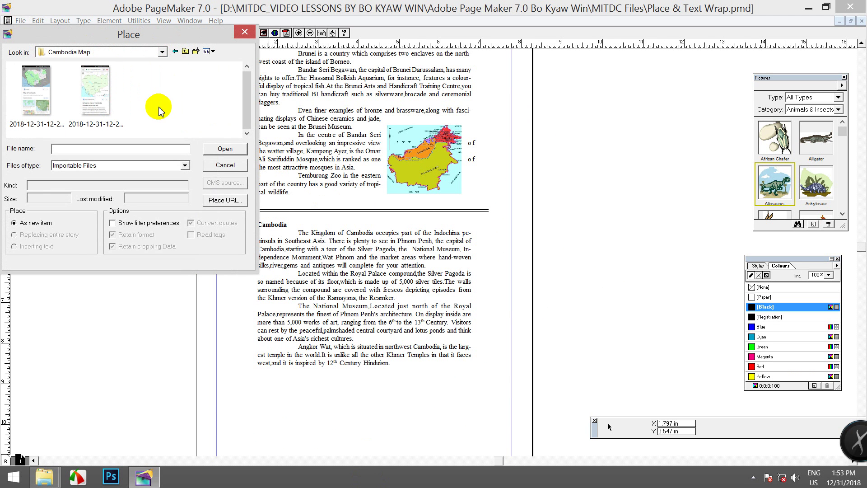
left_click(99, 92)
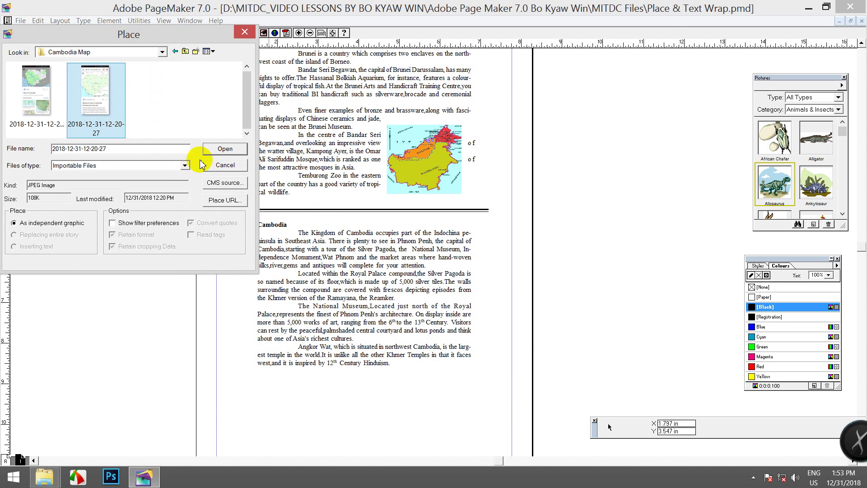
left_click(221, 150)
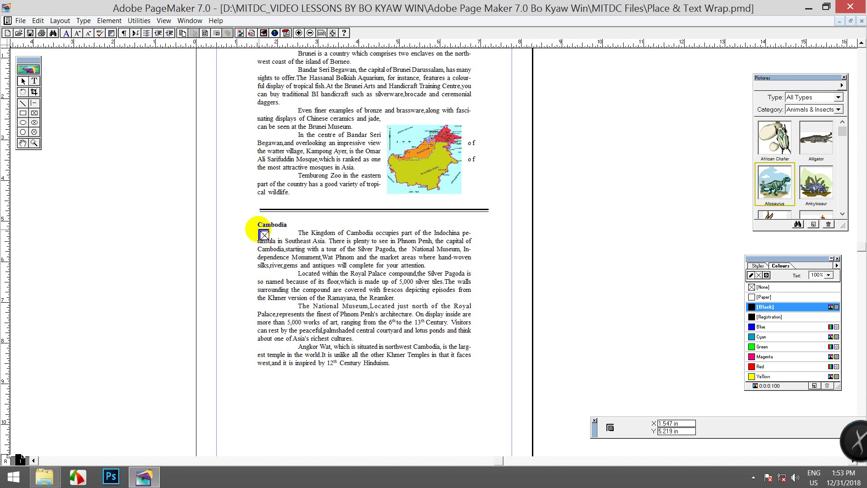
left_click_drag(264, 235, 374, 348)
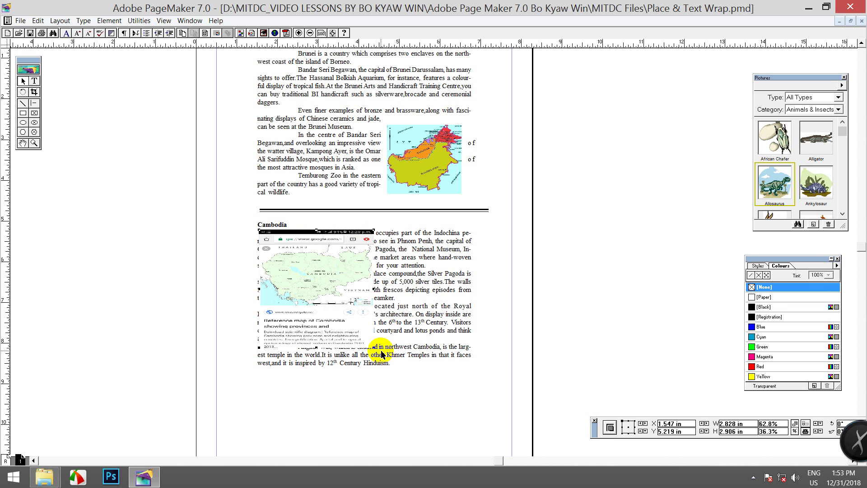
Apply a rectangular text wrap with column-break text flow to the Cambodia map, keeping the 0.158 in standoff.
left_click(23, 81)
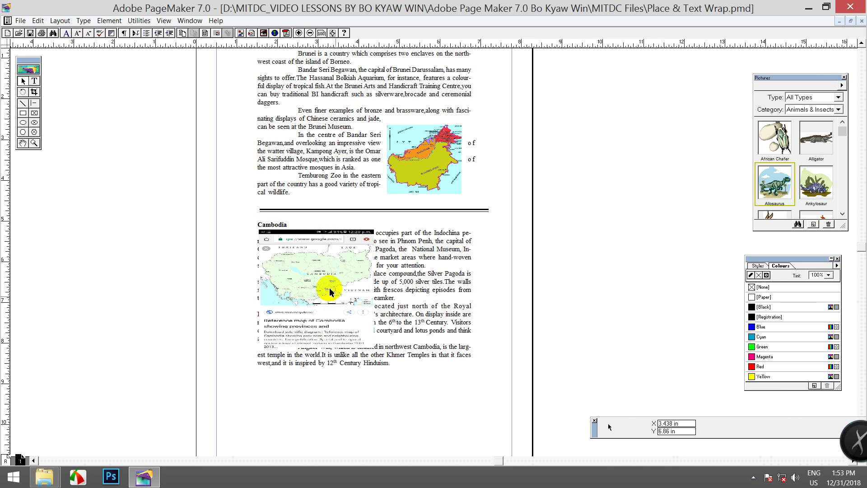
left_click(312, 281)
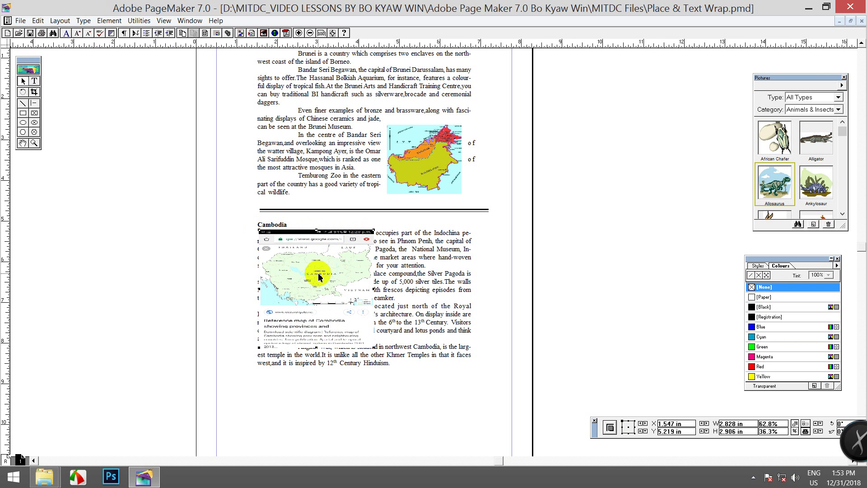
left_click(110, 21)
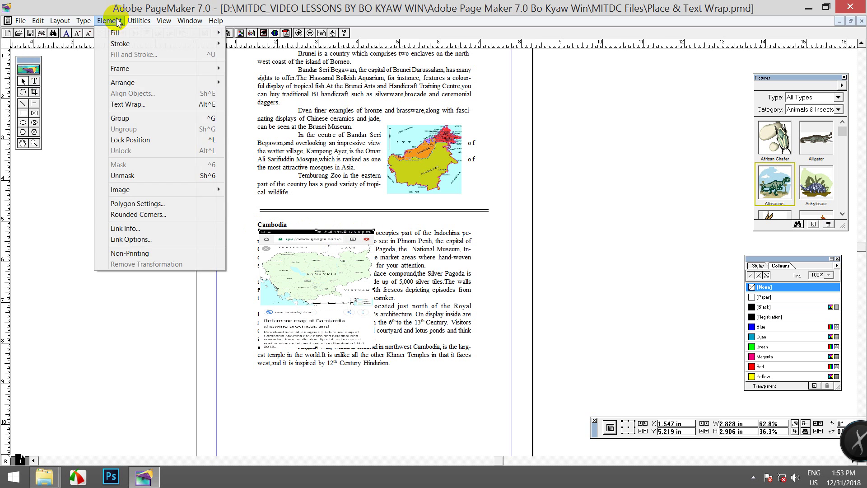
left_click(130, 104)
left_click(408, 177)
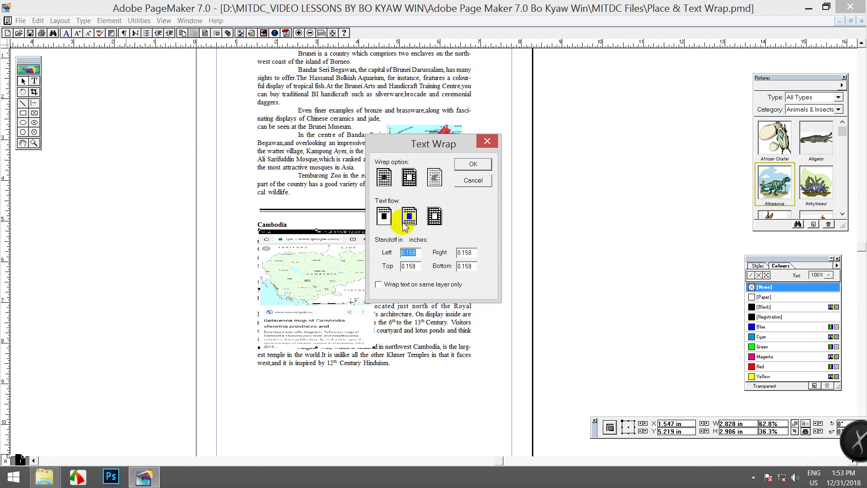
left_click(383, 217)
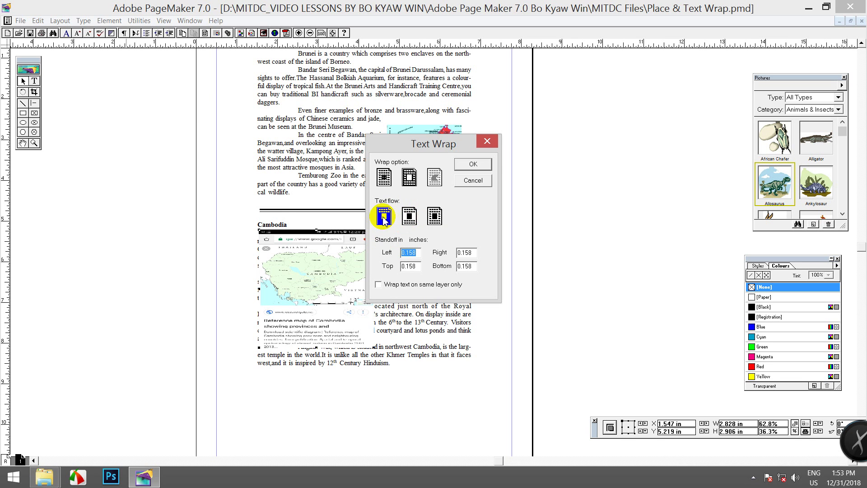
left_click(472, 163)
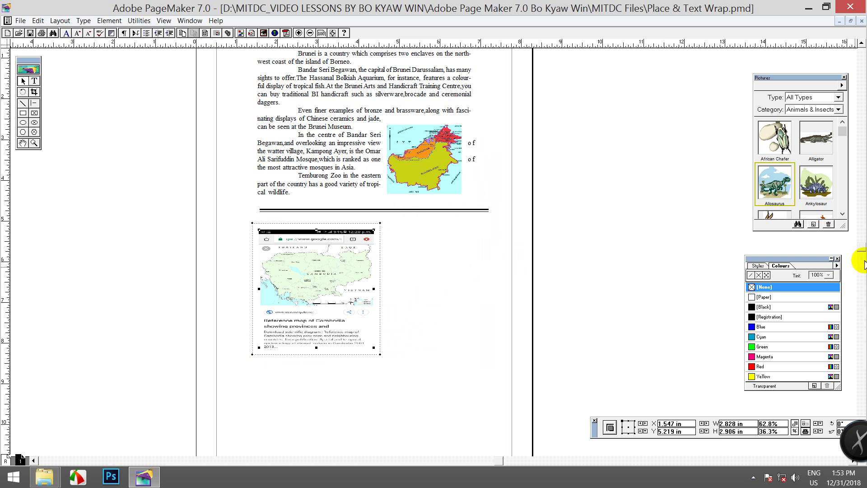
Move the Cambodia map down into the National Museum paragraph, with its upper-left corner at about X 2.76 in, Y 7.49 in.
left_click_drag(862, 247, 862, 226)
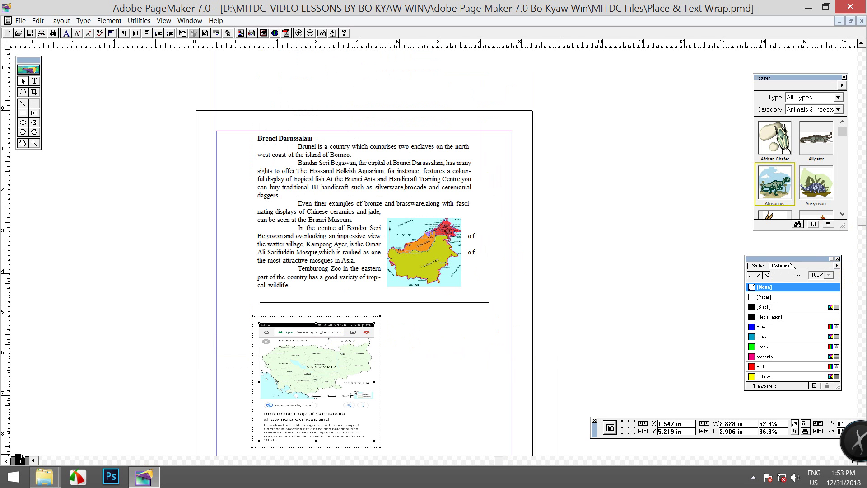
scroll(861, 282, "down", 5)
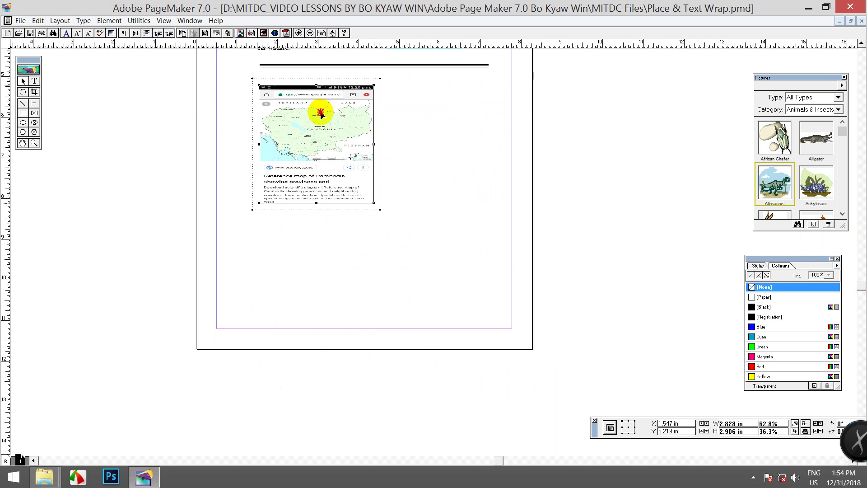
left_click_drag(321, 112, 376, 172)
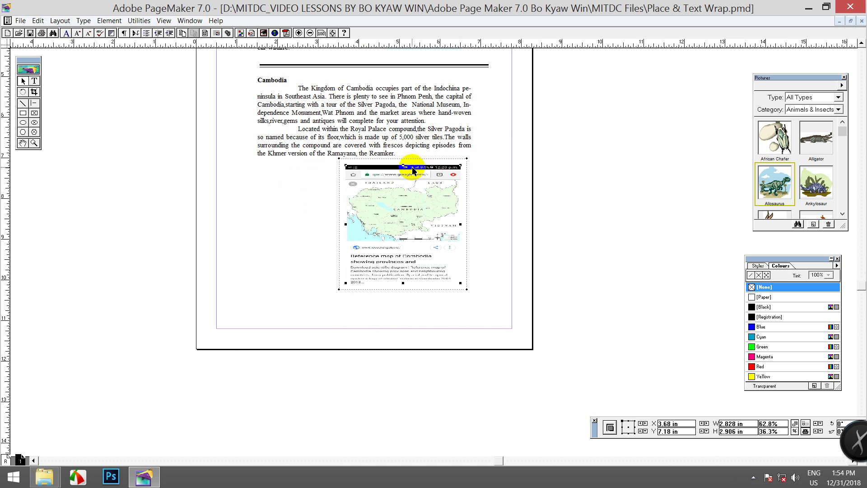
left_click_drag(410, 169, 357, 200)
left_click(357, 198)
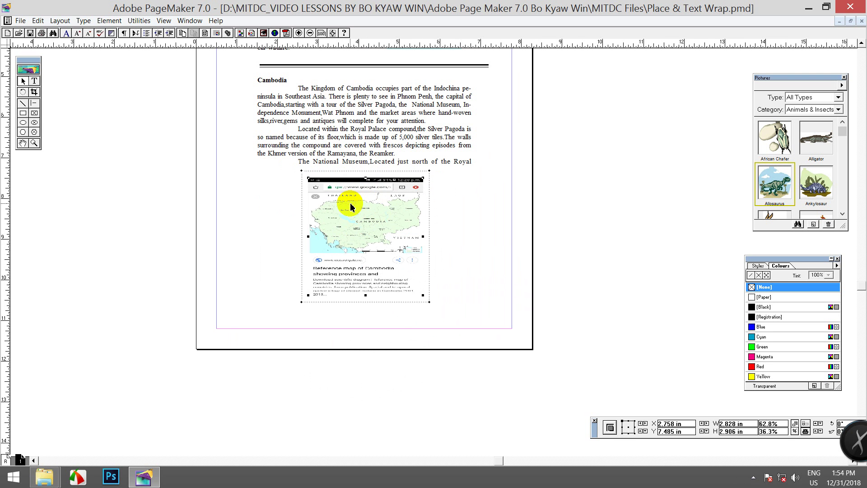
Change the Cambodia map's text flow to the jump-over option, so text continues above and below the picture.
left_click(116, 21)
left_click(136, 102)
left_click(409, 216)
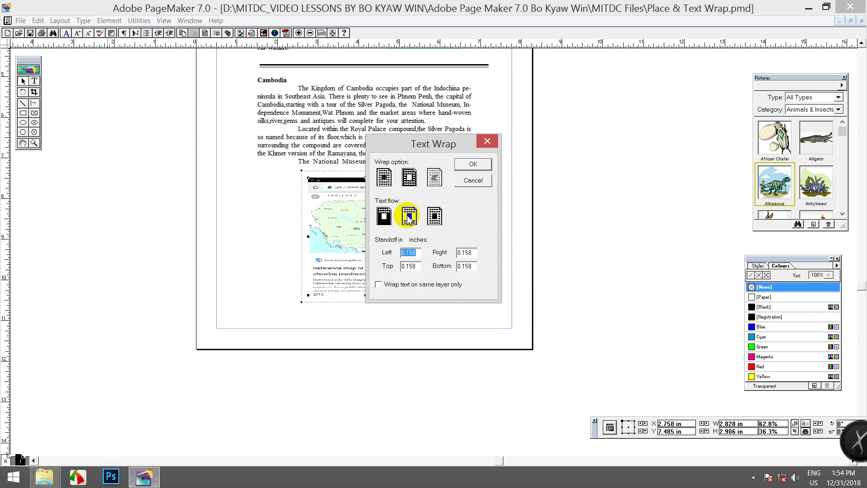
left_click(473, 164)
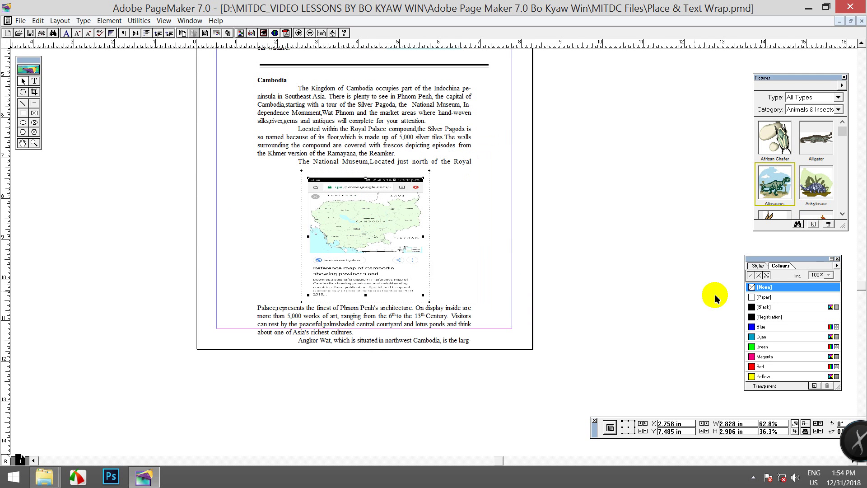
Crop away the caption text below the Cambodia map, leaving the picture about 1.97 in high.
left_click_drag(863, 276, 849, 289)
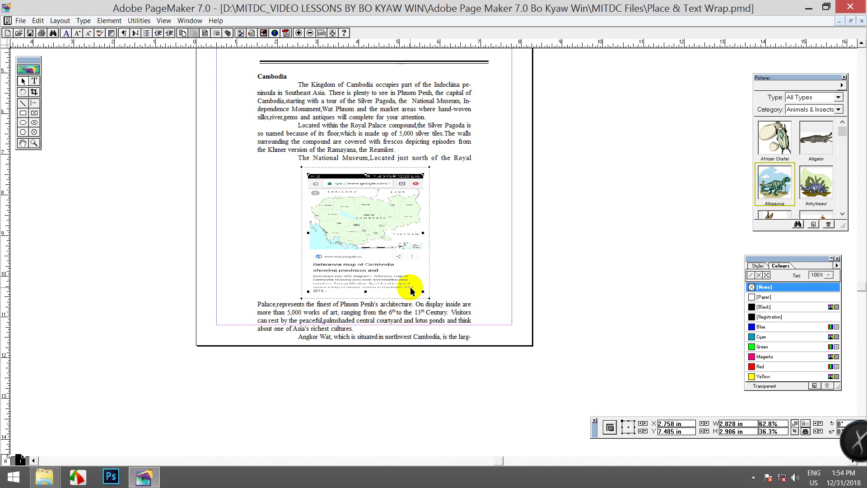
key("ctrl+2")
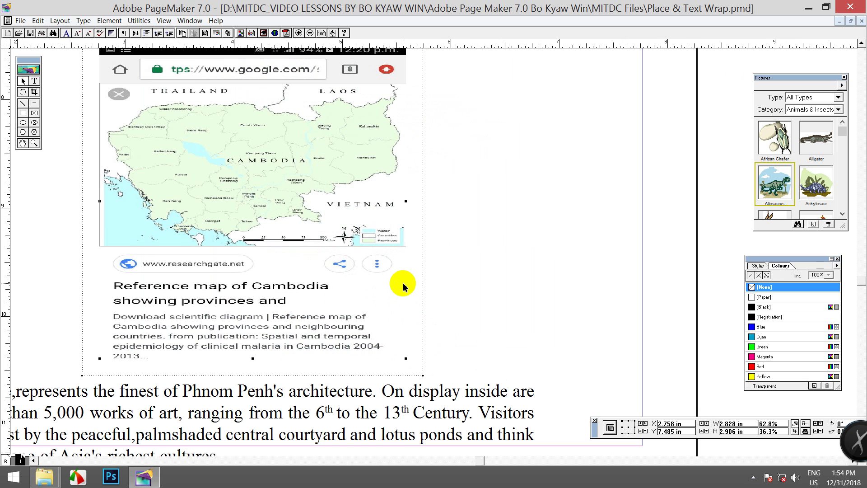
key("ctrl+1")
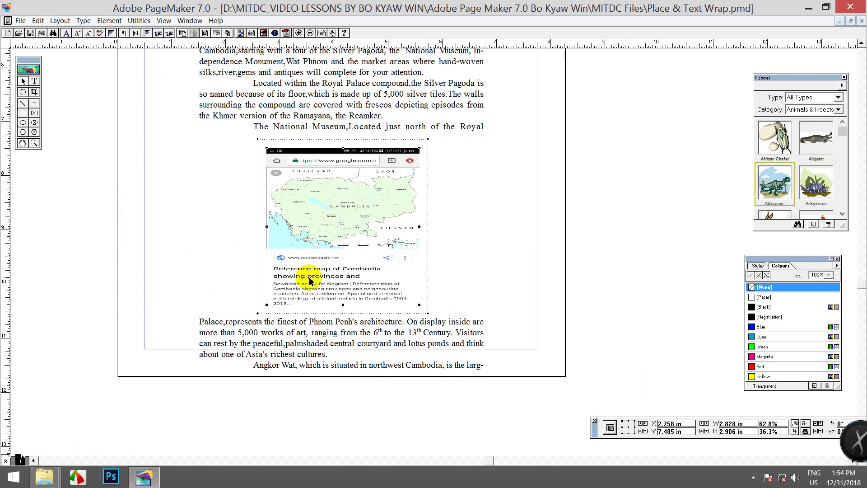
left_click(35, 93)
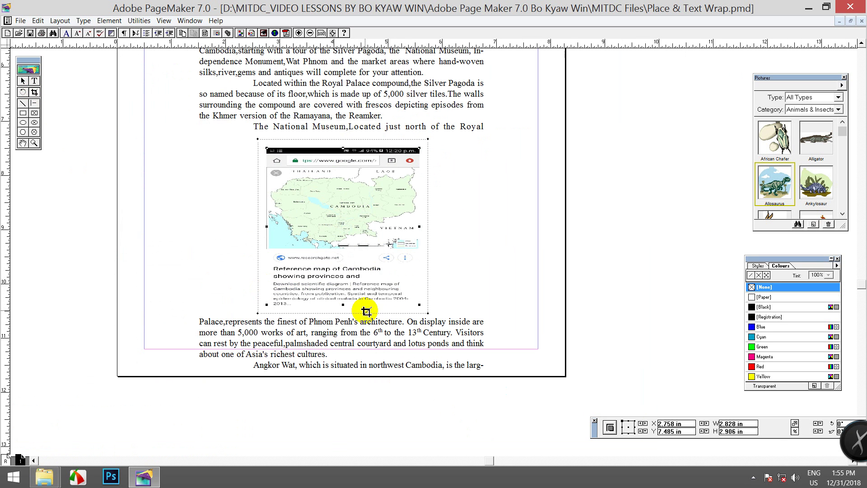
left_click_drag(345, 309, 348, 255)
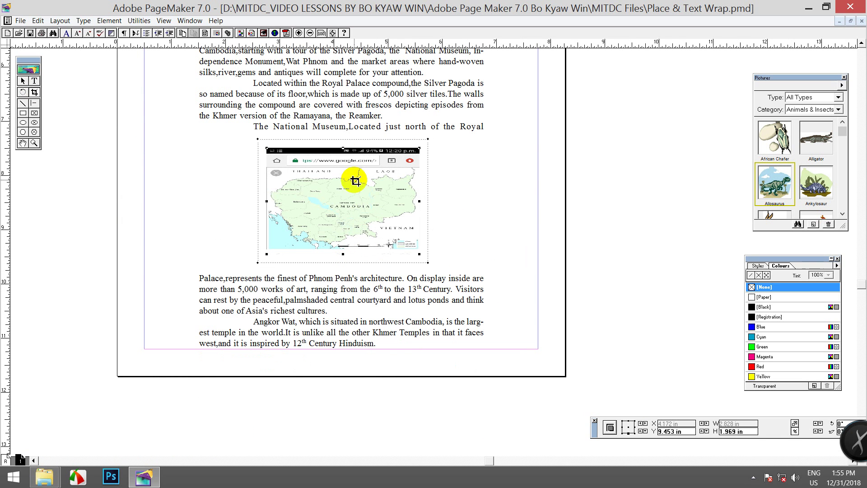
Crop the Cambodia map's upper edge down to about Y 7.79 in, and pull it back up to about Y 7.52 in.
left_click(347, 150)
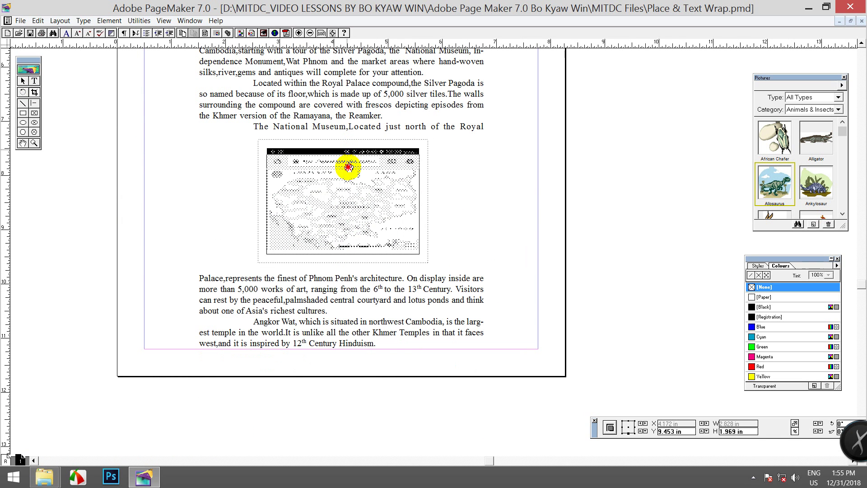
mouse_move(348, 167)
left_mouse_down()
mouse_move(345, 158)
mouse_move(349, 165)
left_mouse_up()
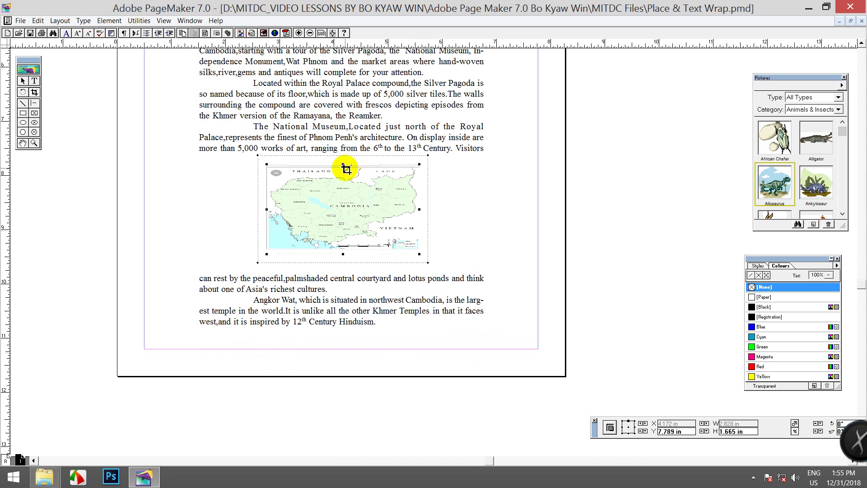
left_click_drag(347, 167, 345, 151)
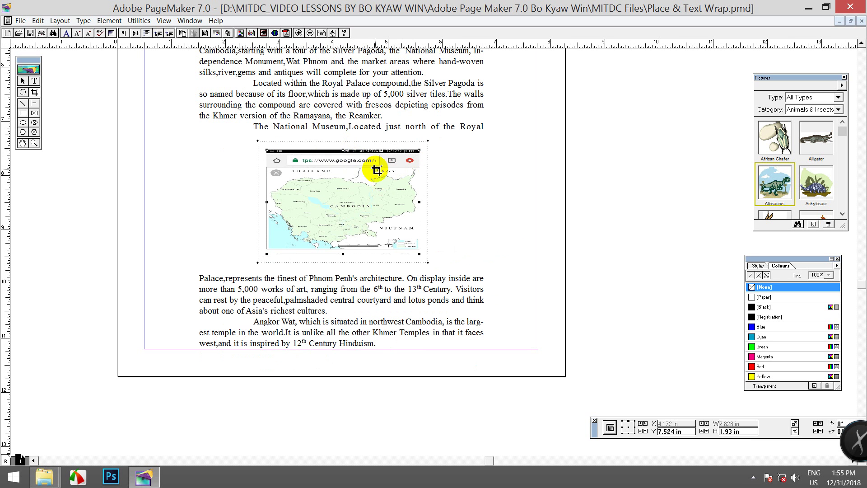
Crop the Cambodia map's upper edge down to about Y 7.77 in, and narrow the map from its left side to about 2.46 in wide.
left_click_drag(348, 155, 350, 164)
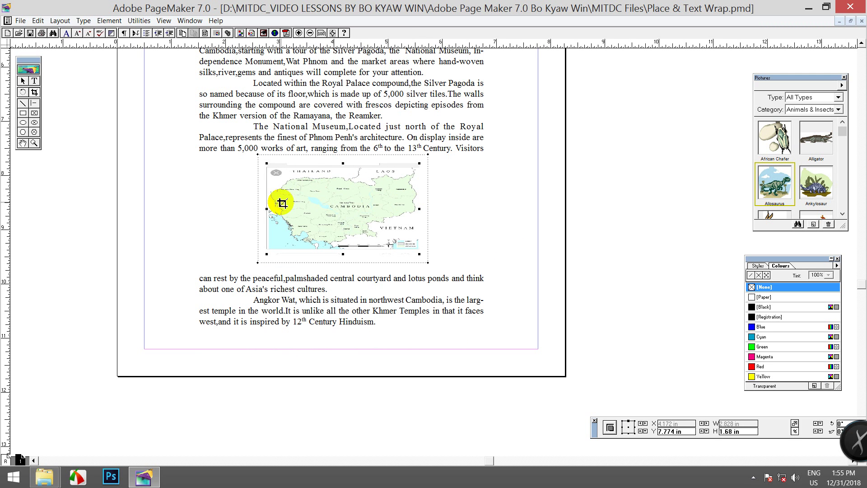
left_click(23, 80)
left_click(276, 206)
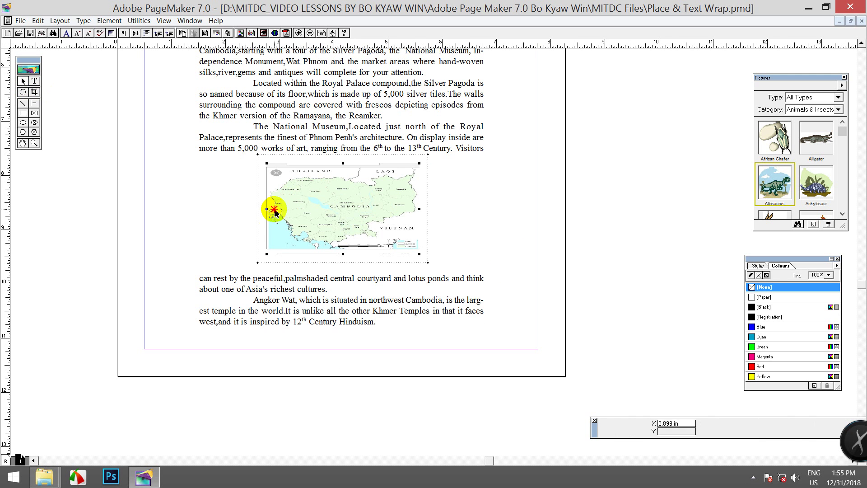
left_click_drag(267, 209, 286, 209)
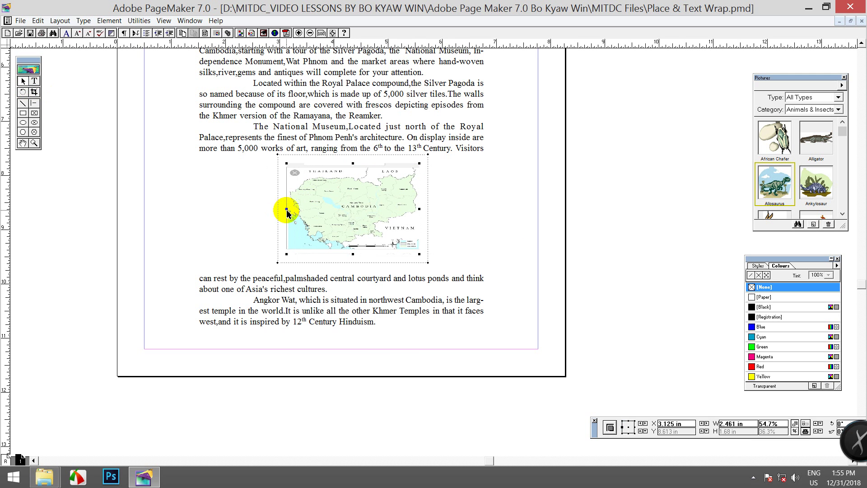
left_click(582, 201)
Shift the Brunei map slightly right, placing its left edge at about X 4.85 in so no text remains beyond it.
left_click_drag(861, 281, 861, 264)
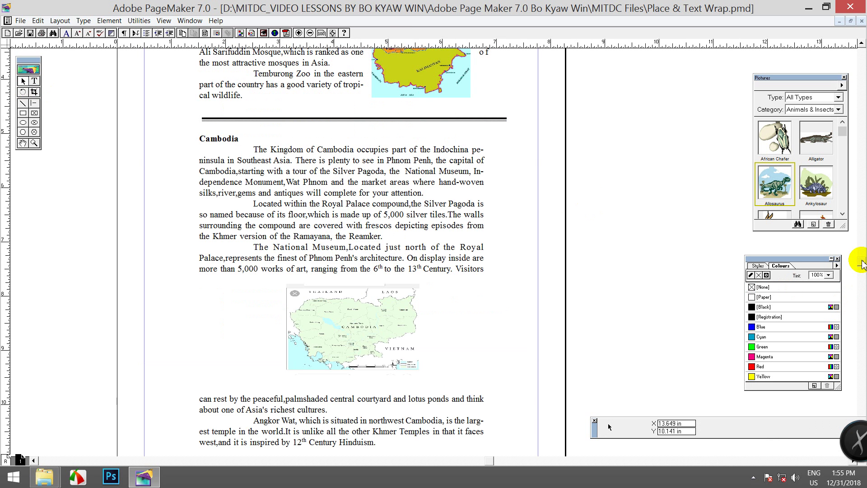
scroll(338, 253, "up", 5)
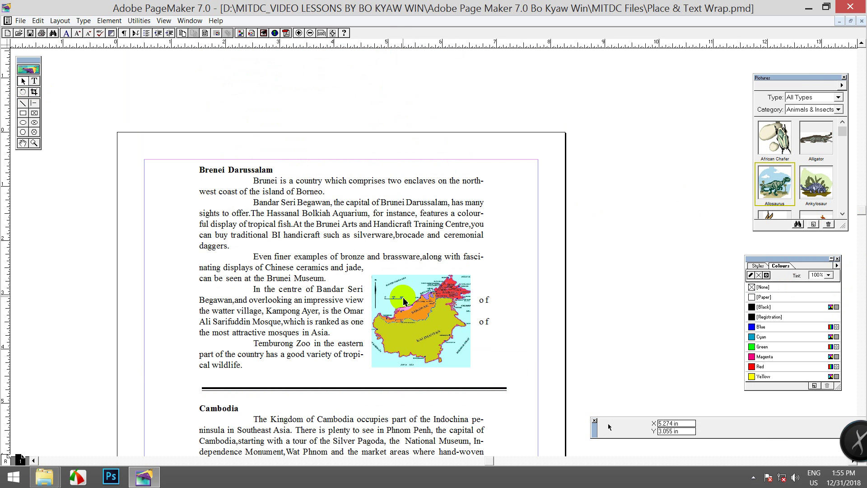
left_click(415, 312)
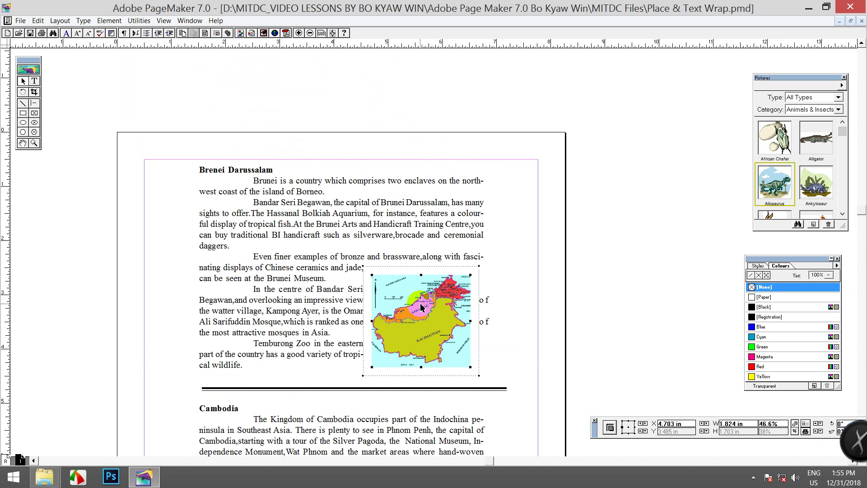
left_click_drag(422, 305, 430, 305)
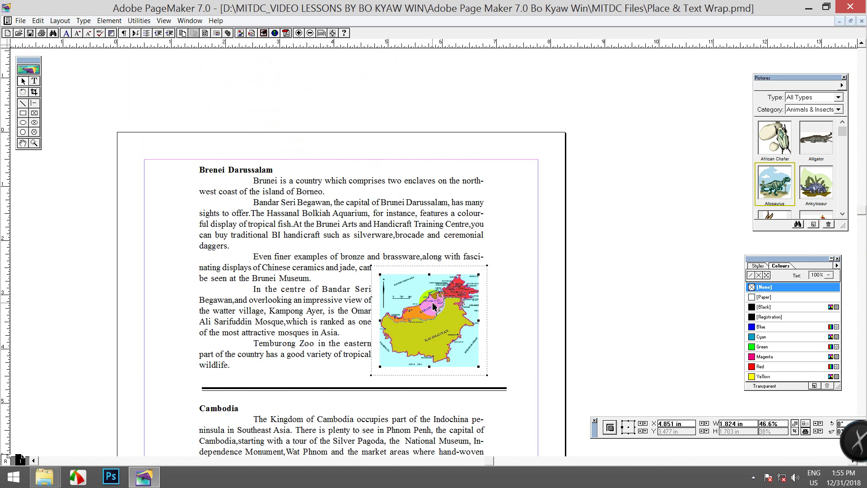
left_click(578, 397)
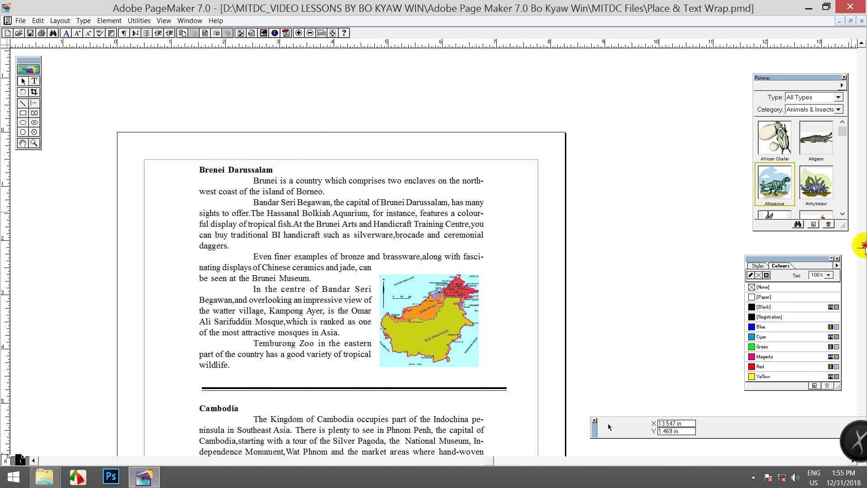
Move the Cambodia map up to just below the first Cambodia paragraph, with its left edge at about X 4.27 in.
left_click(862, 245)
left_click(859, 253)
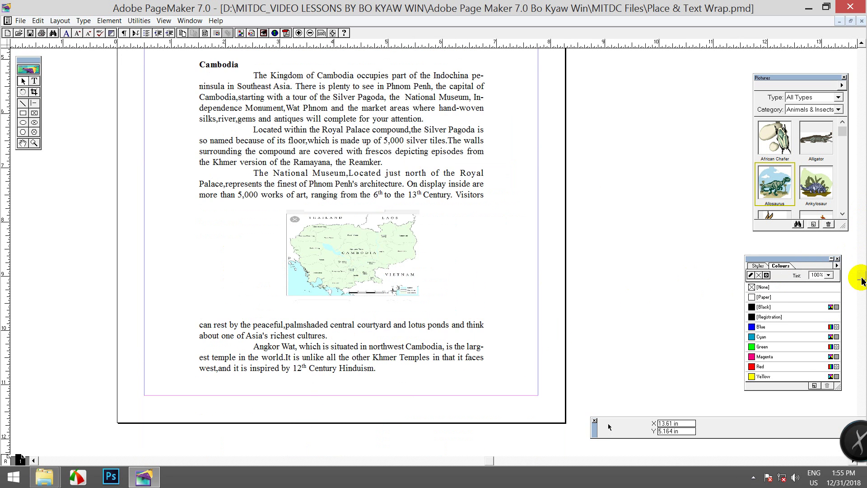
left_click_drag(358, 252, 420, 181)
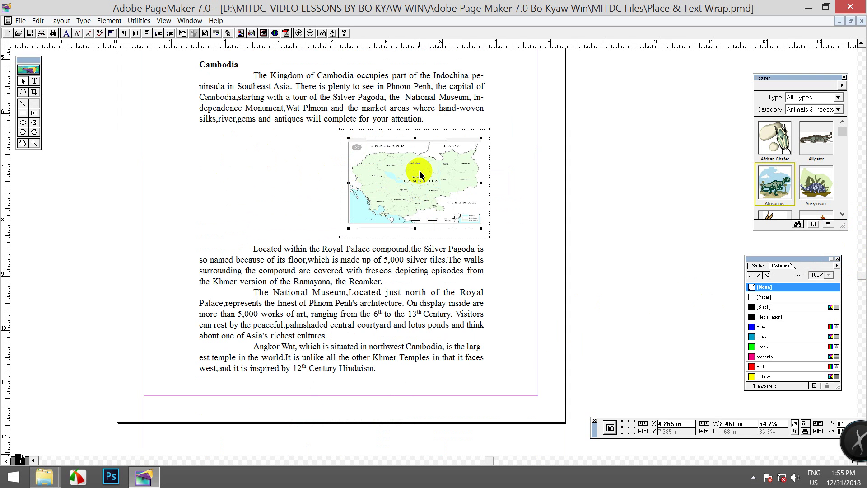
Place a copy of the Cambodia map beside it at about X 1.63 in, and delete that copy.
left_click_drag(420, 174, 277, 170)
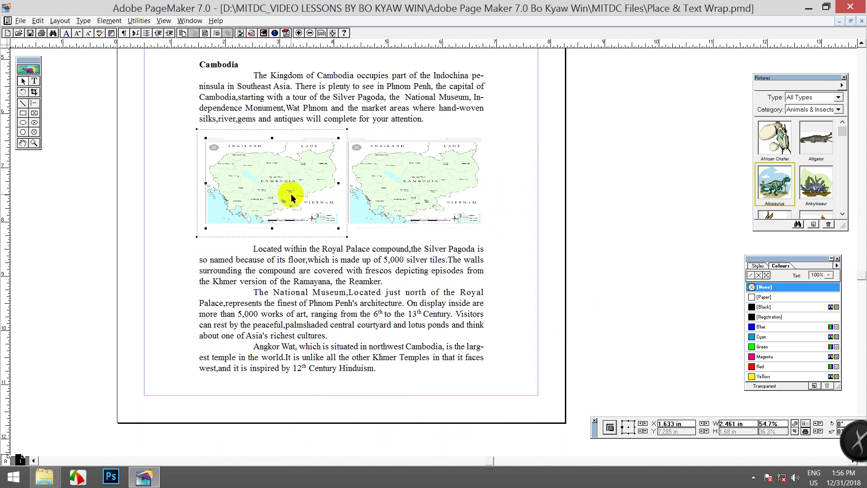
key("Delete")
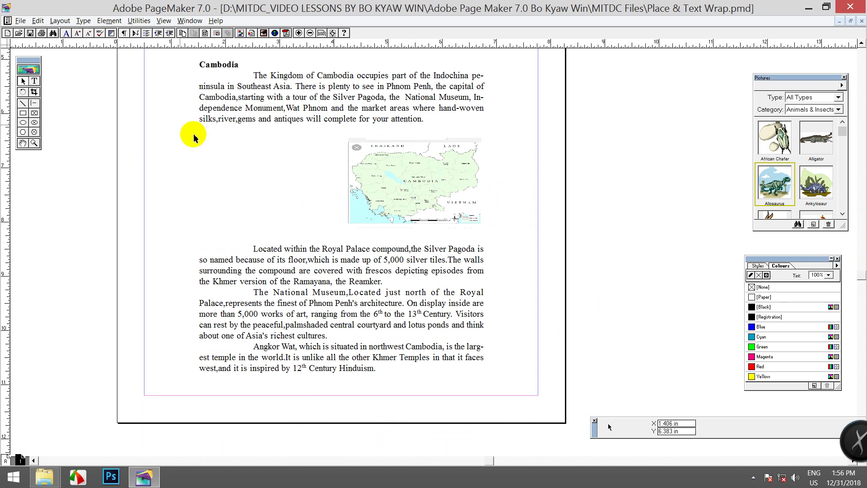
Set the default text wrap, with nothing selected, to a rectangular boundary with text flowing around all sides.
left_click(108, 21)
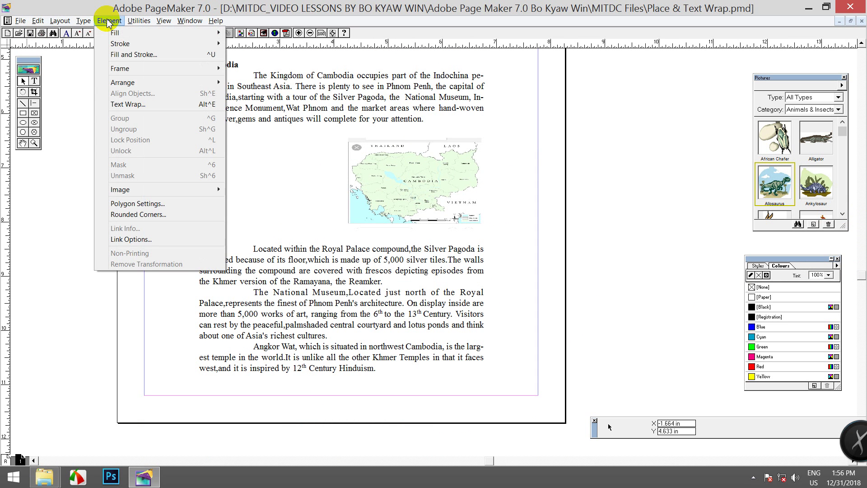
left_click(127, 105)
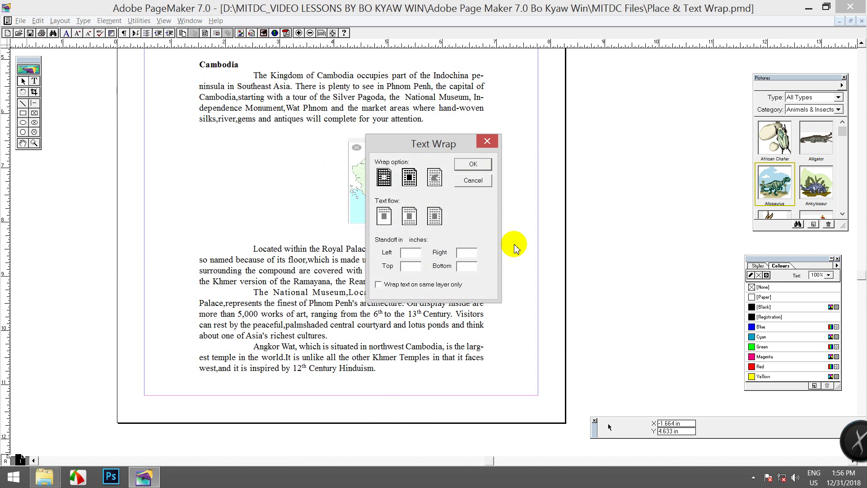
left_click(409, 177)
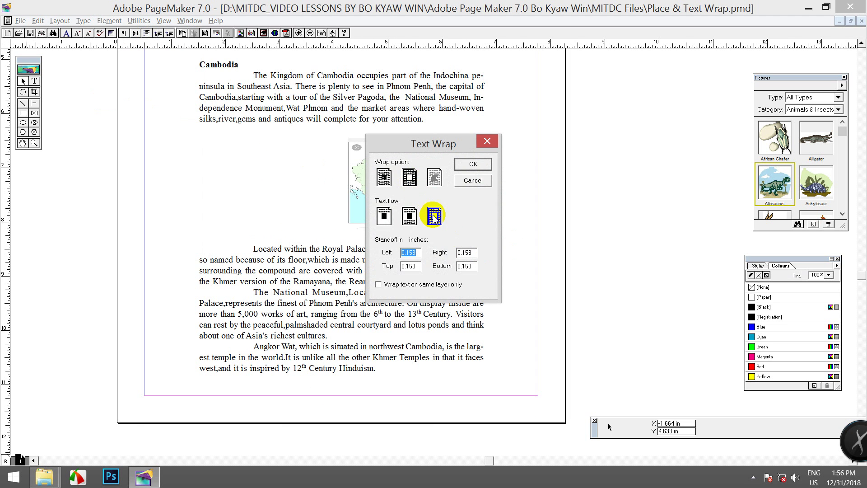
left_click(472, 164)
Change the Cambodia map's text flow so the text wraps around all sides of the picture.
left_click(388, 192)
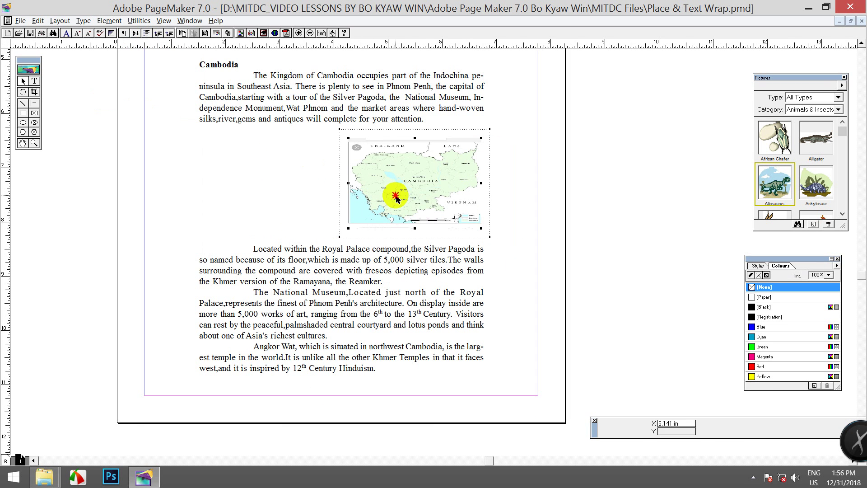
left_click(114, 22)
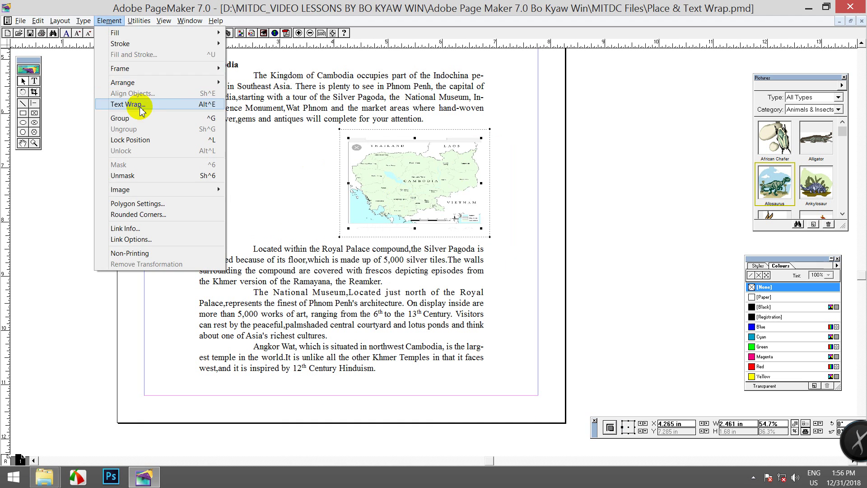
left_click(181, 105)
left_click(434, 217)
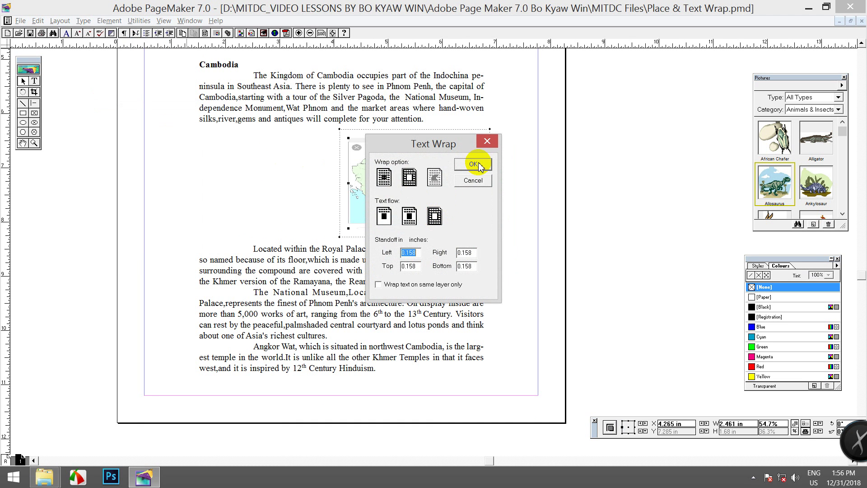
left_click(470, 166)
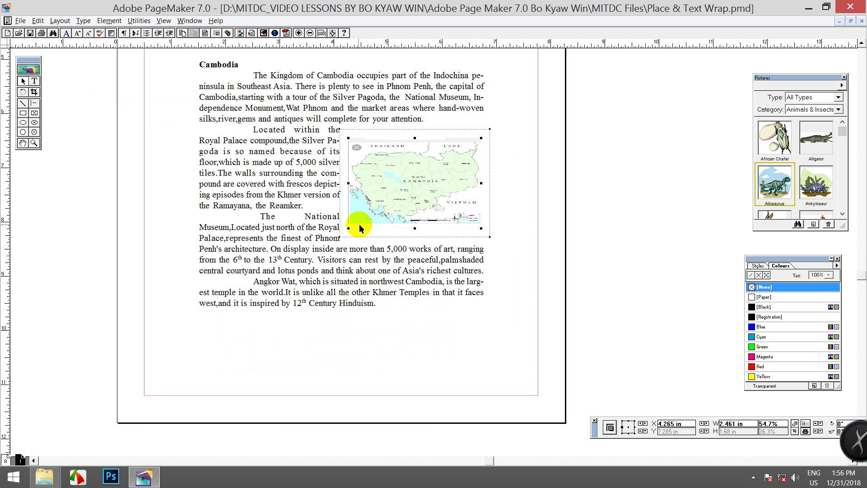
Enlarge the Cambodia map to about 2.52 by 2.27 in, and move it to the text column's left side at about X 1.65 in.
left_click_drag(348, 229, 346, 263)
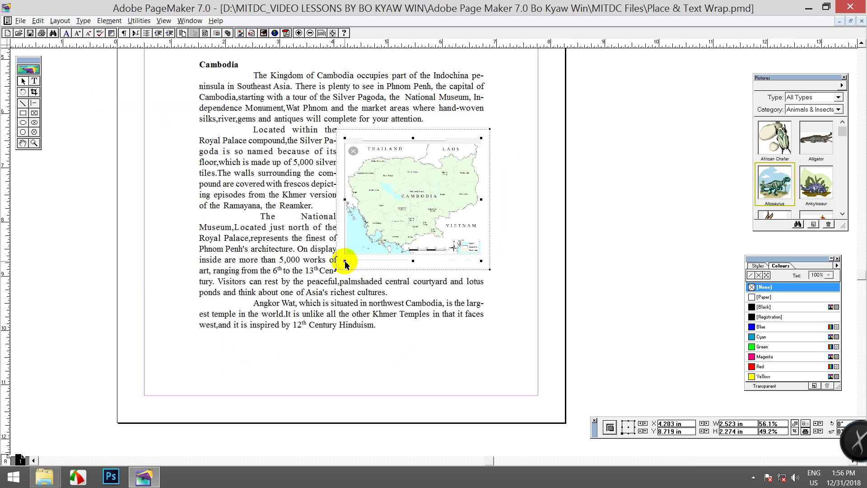
left_click_drag(405, 181, 294, 163)
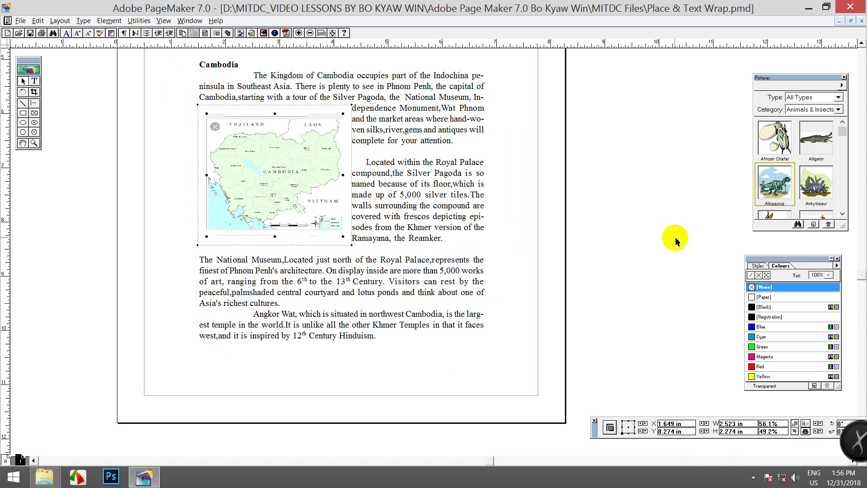
left_click(627, 214)
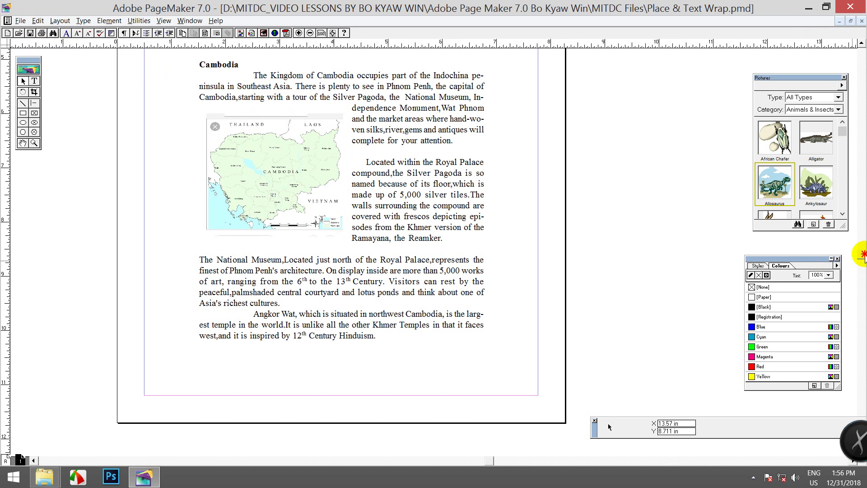
Underline the Brenei Darussalam heading.
scroll(861, 253, "up", 3)
scroll(859, 224, "up", 3)
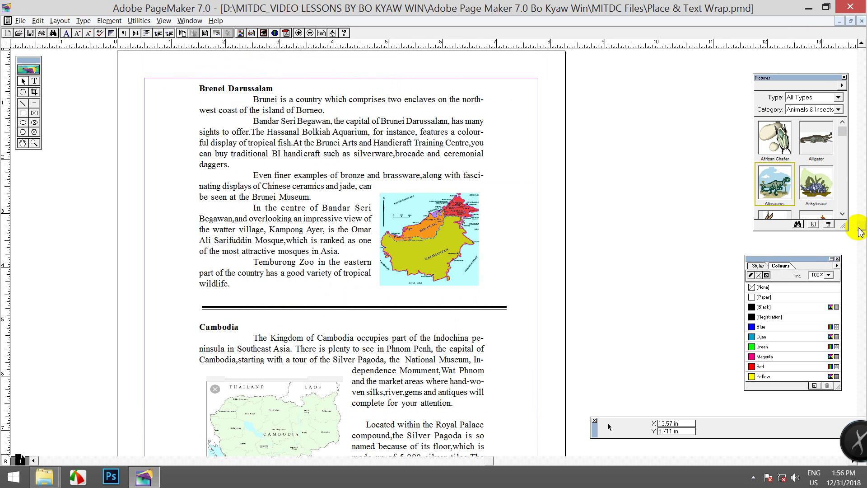
left_click(34, 81)
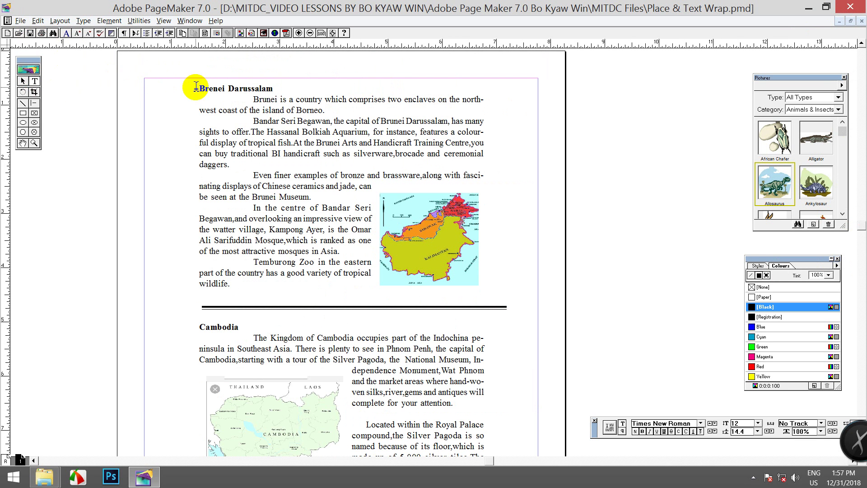
left_click_drag(196, 86, 273, 89)
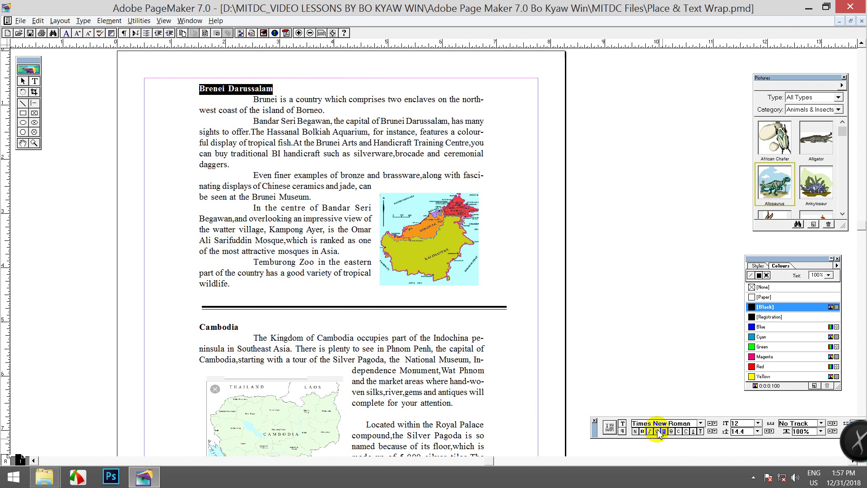
left_click(83, 21)
mouse_move(111, 66)
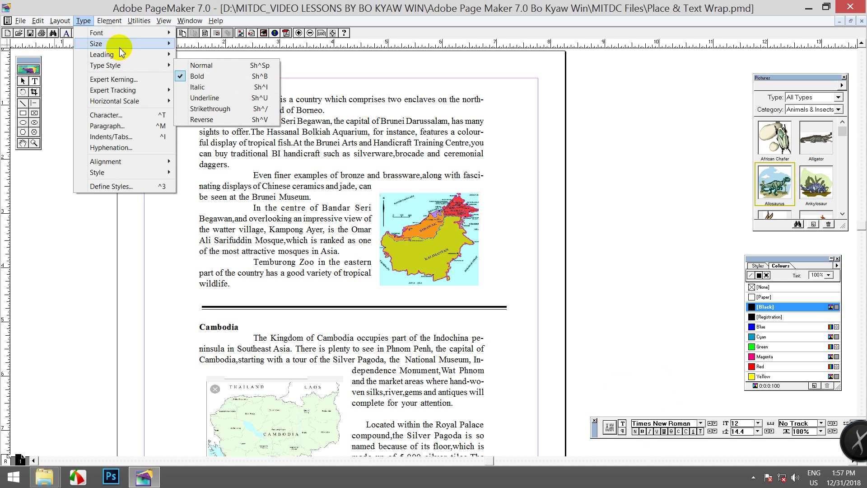
left_click(83, 21)
left_click(233, 92)
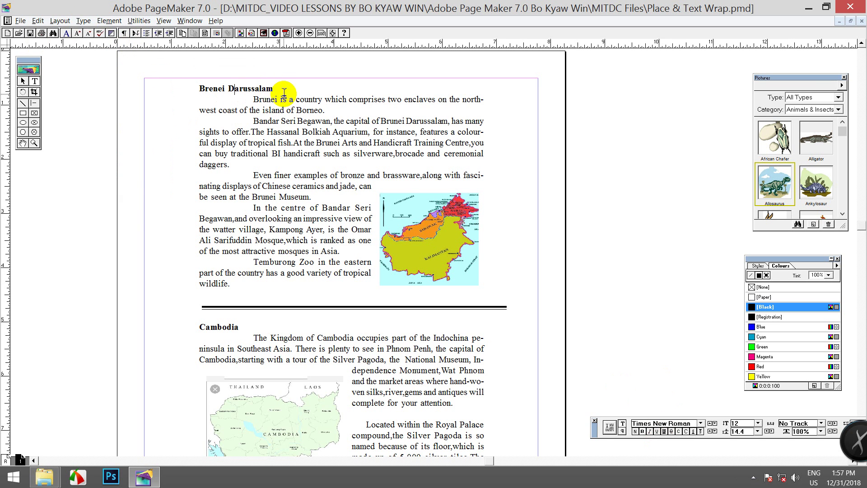
left_click_drag(279, 89, 197, 86)
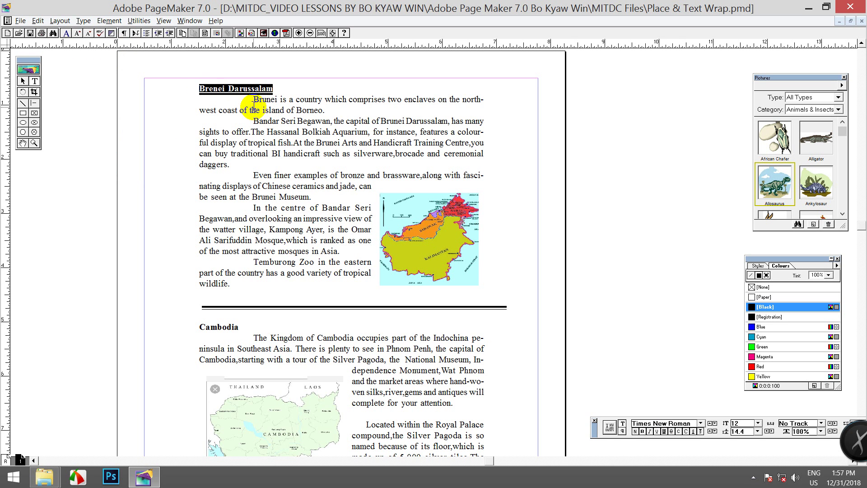
left_click(310, 109)
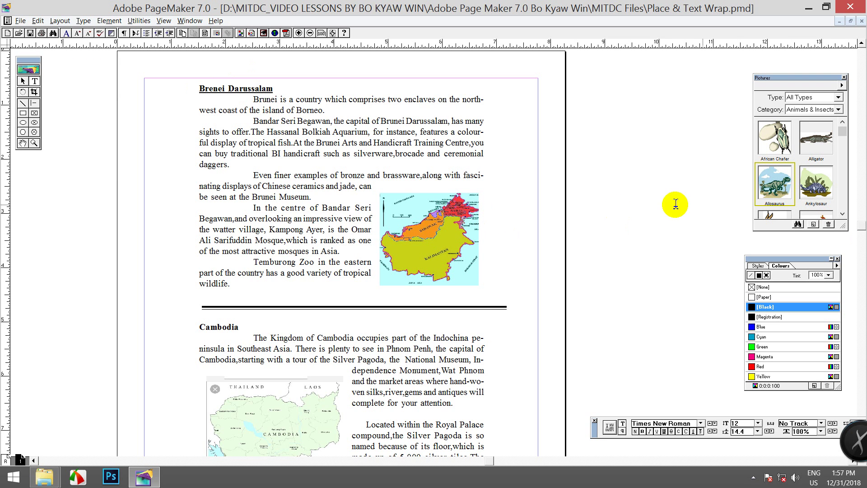
Open the On-Screen Keyboard and try the underline shortcut on it with no text selected.
scroll(861, 266, "down", 5)
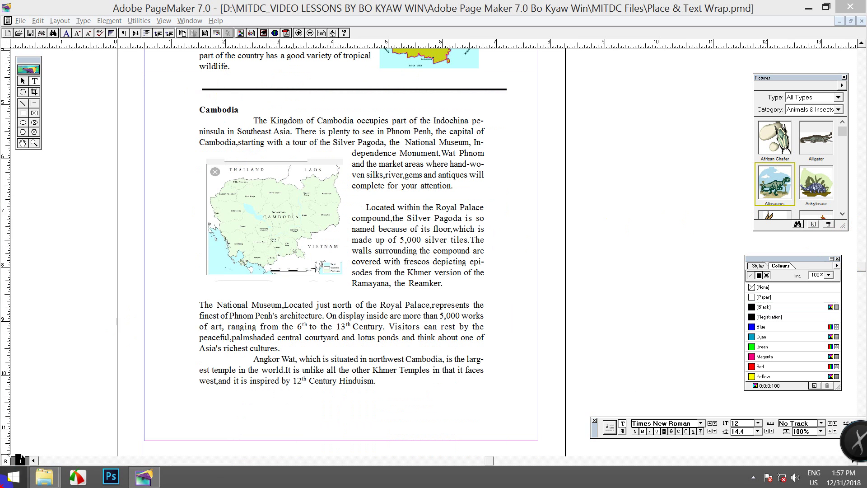
left_click(10, 475)
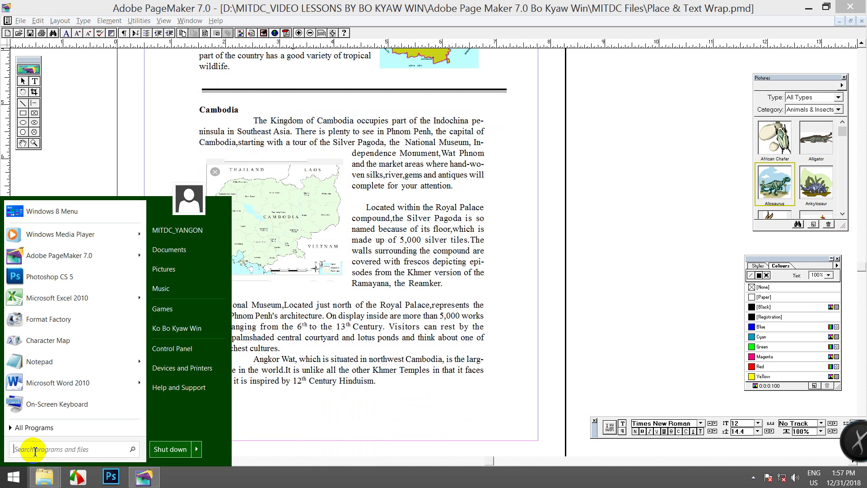
left_click(54, 404)
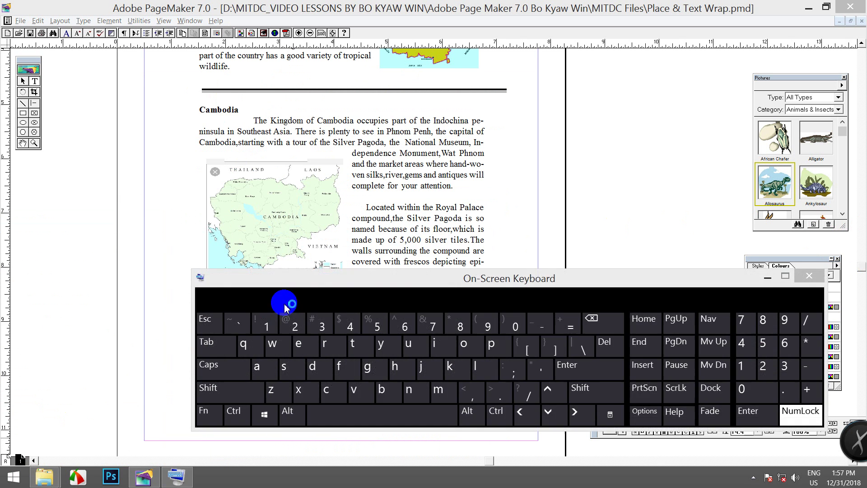
left_click(221, 392)
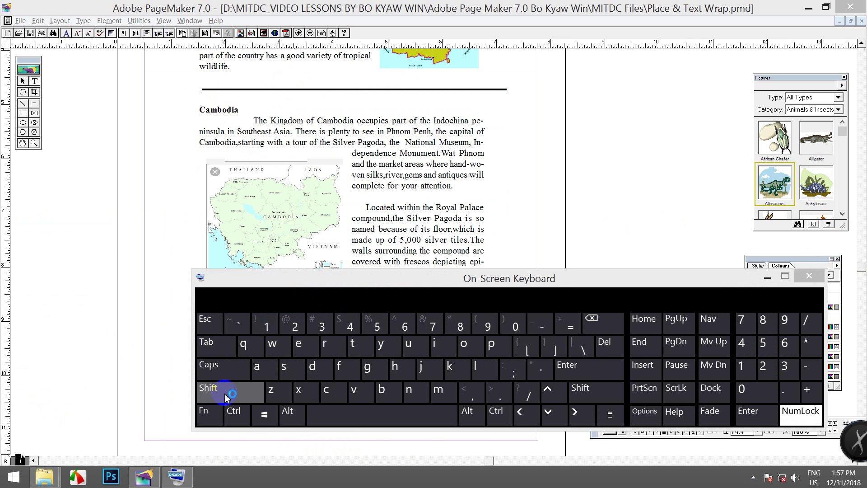
left_click(237, 414)
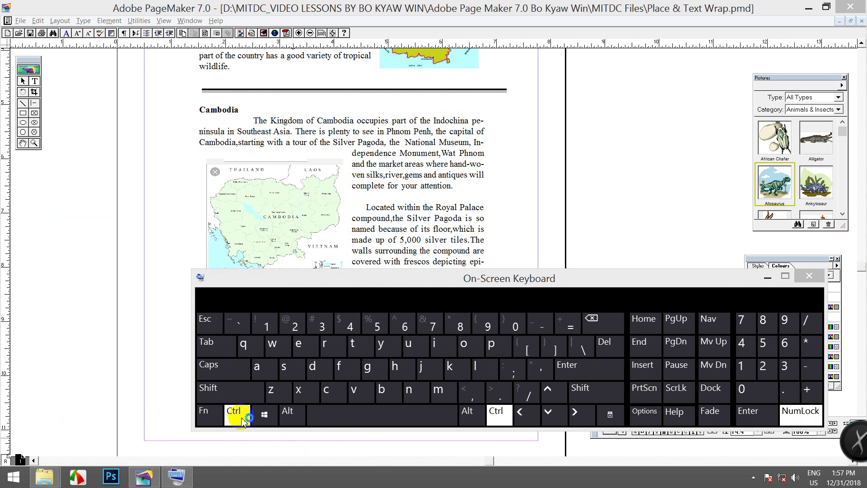
left_click(233, 392)
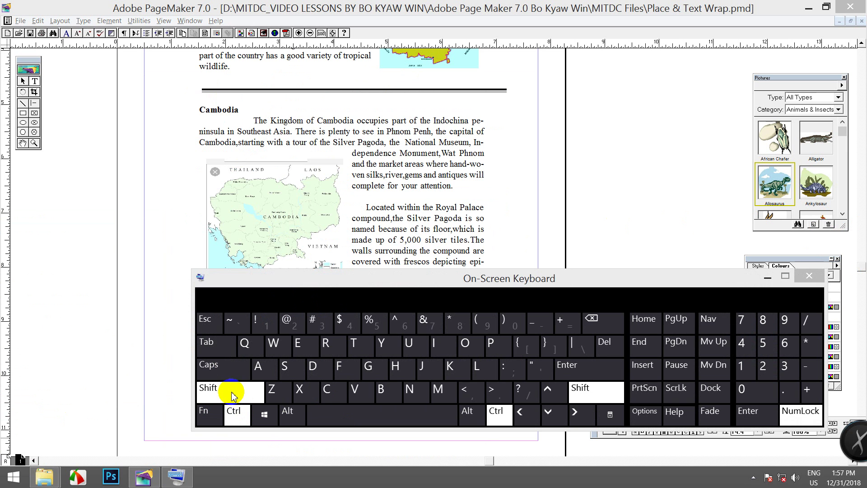
left_click(409, 345)
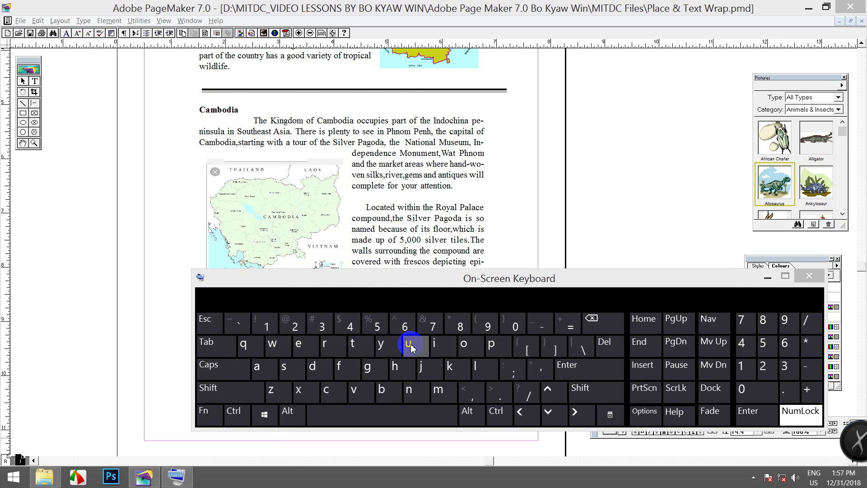
Underline the Cambodia heading with the shortcut on the On-Screen Keyboard.
left_click(237, 108)
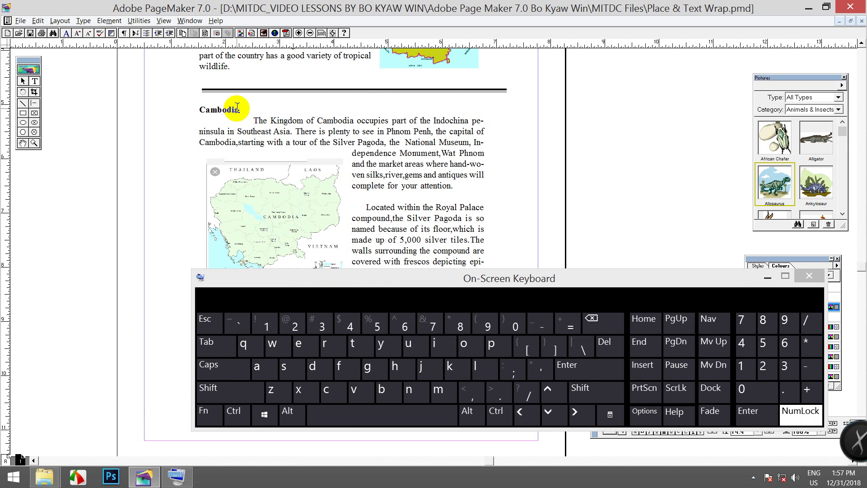
left_click_drag(237, 109, 200, 110)
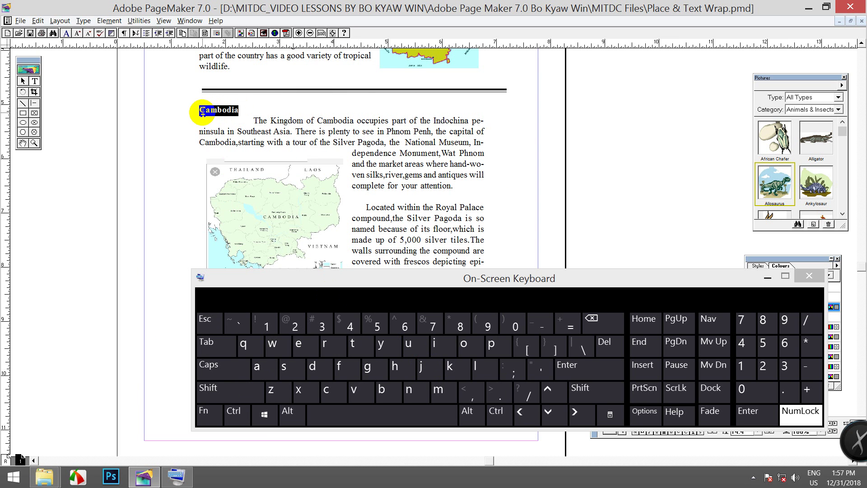
left_click(234, 424)
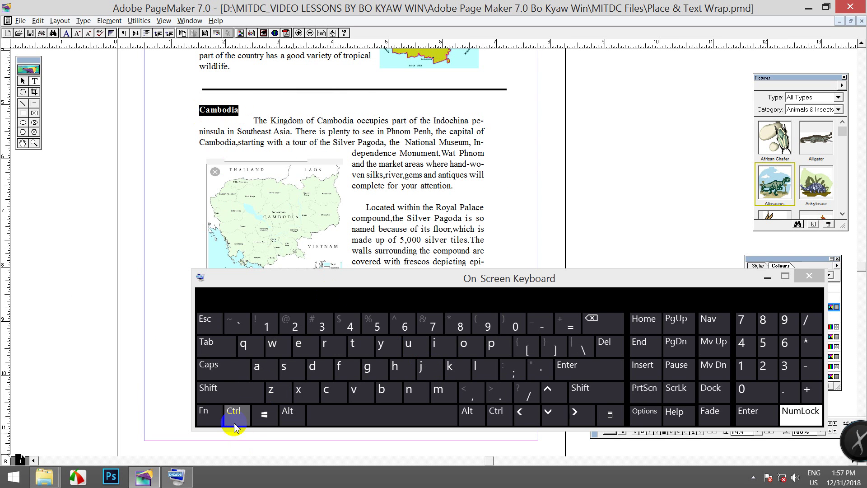
left_click(221, 392)
left_click(420, 346)
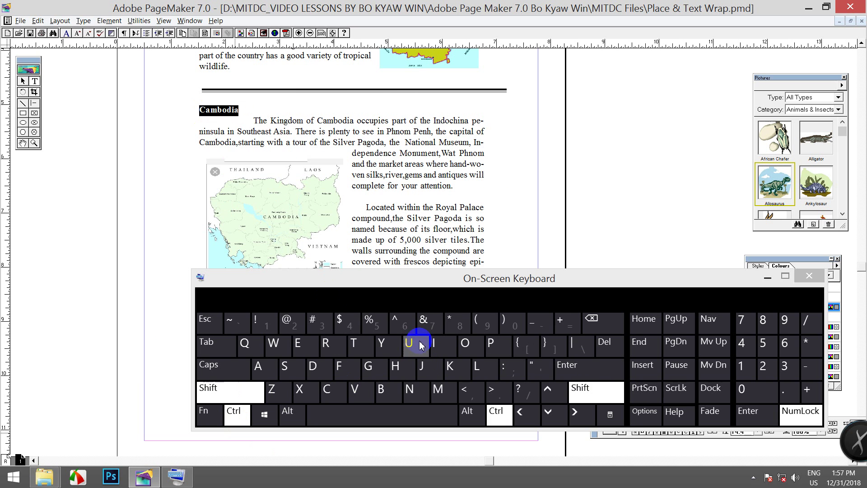
left_click(230, 110)
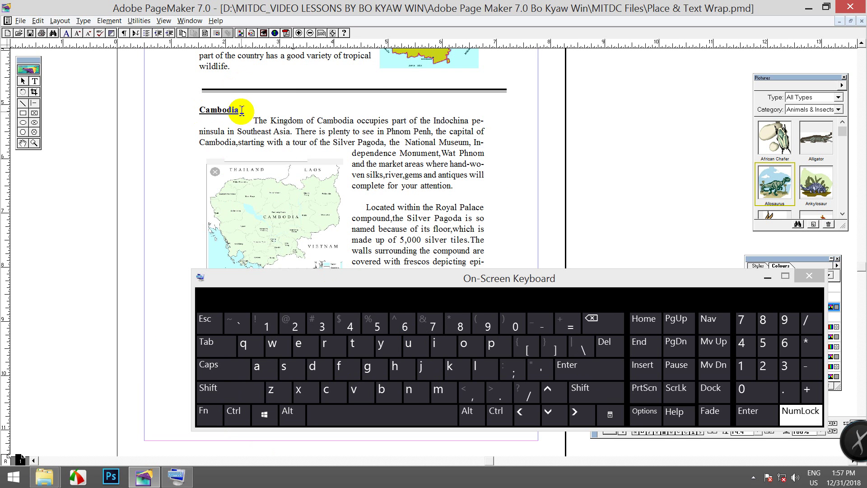
Minimize the On-Screen Keyboard and set the Cambodia heading's font size to 18.
left_click_drag(241, 111, 199, 111)
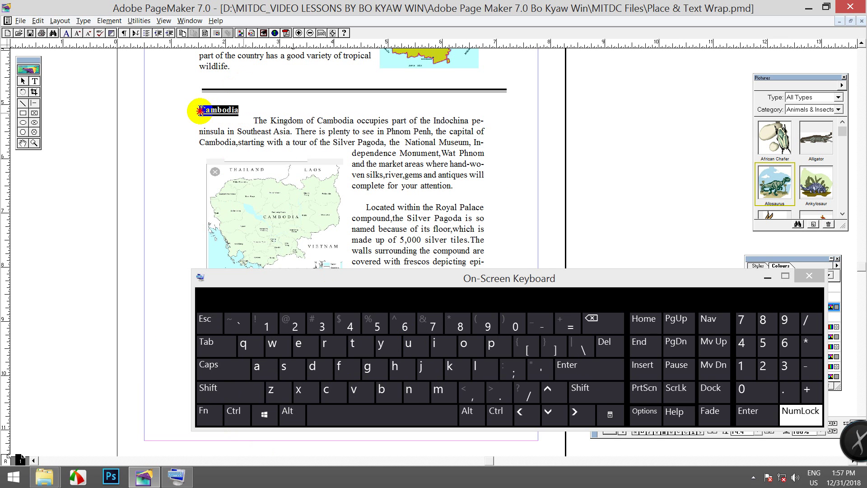
left_click(212, 413)
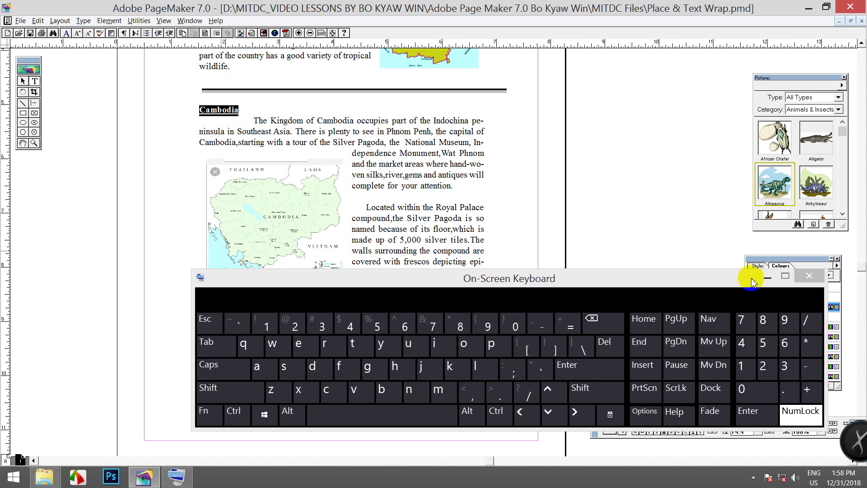
left_click(766, 276)
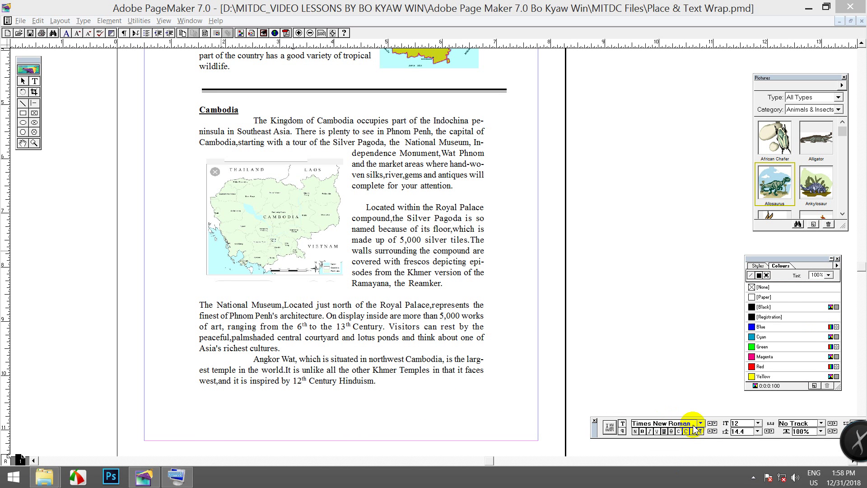
left_click(83, 21)
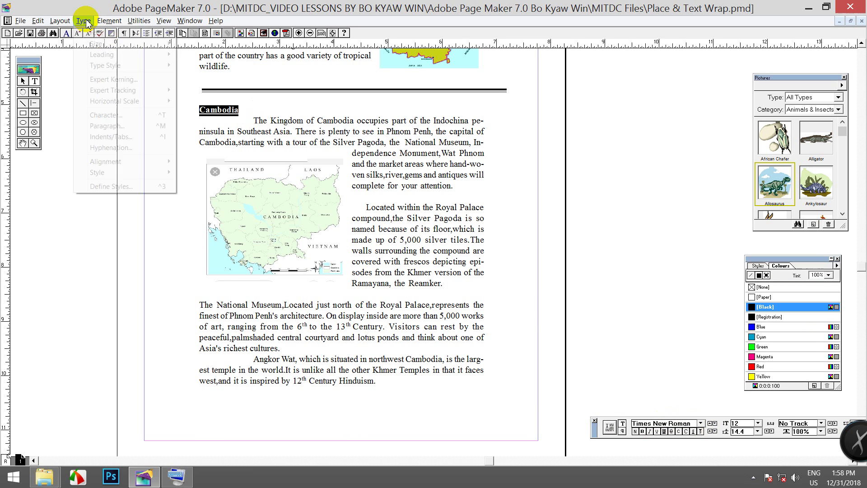
mouse_move(154, 65)
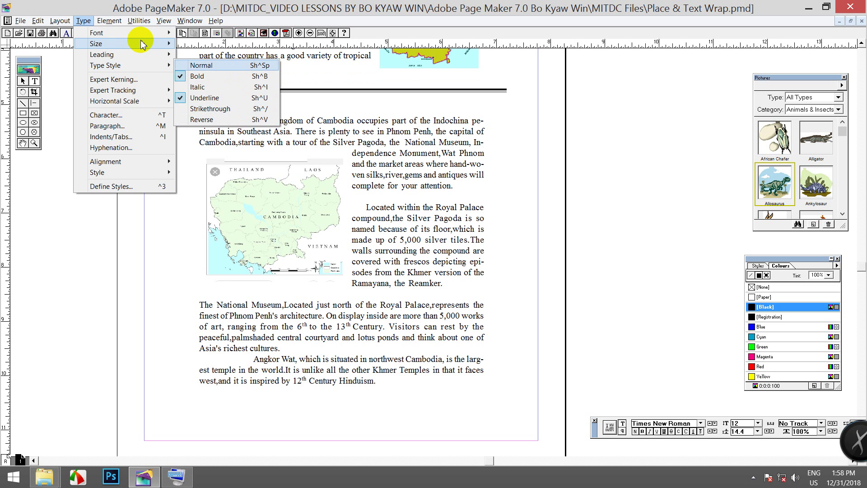
mouse_move(156, 44)
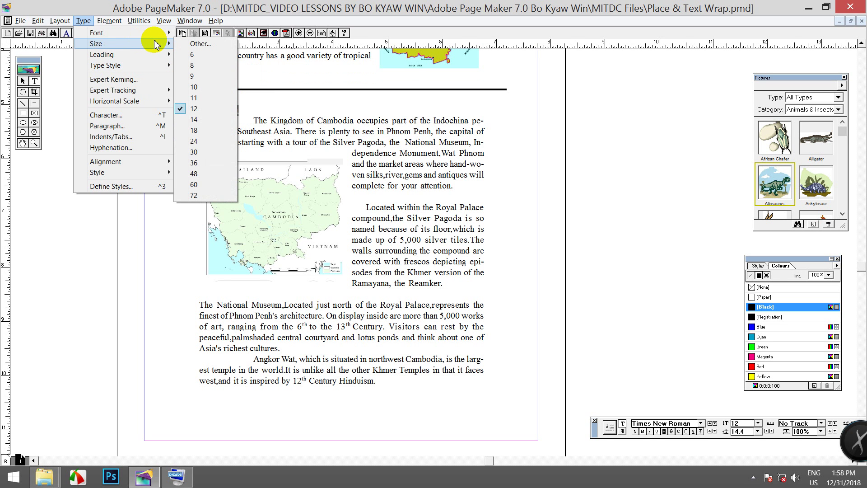
left_click(198, 130)
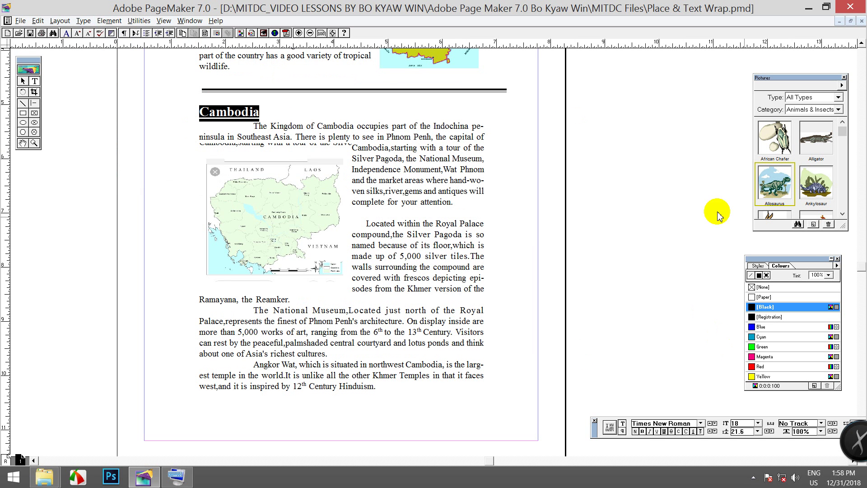
Set the Brenei Darussalam heading's font size to 18.
left_click_drag(859, 279, 861, 220)
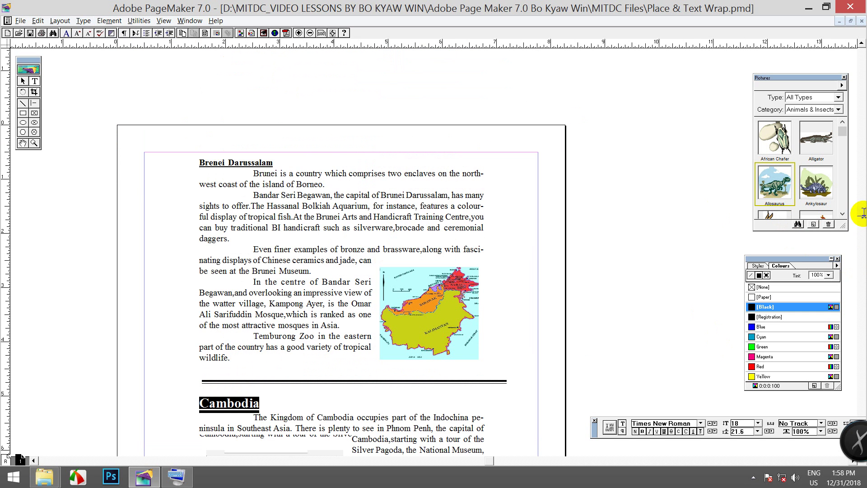
left_click_drag(199, 162, 272, 159)
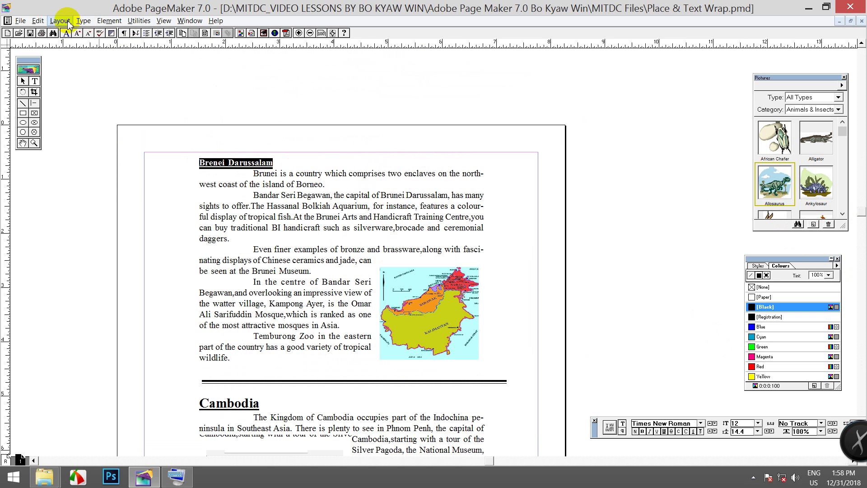
left_click(80, 21)
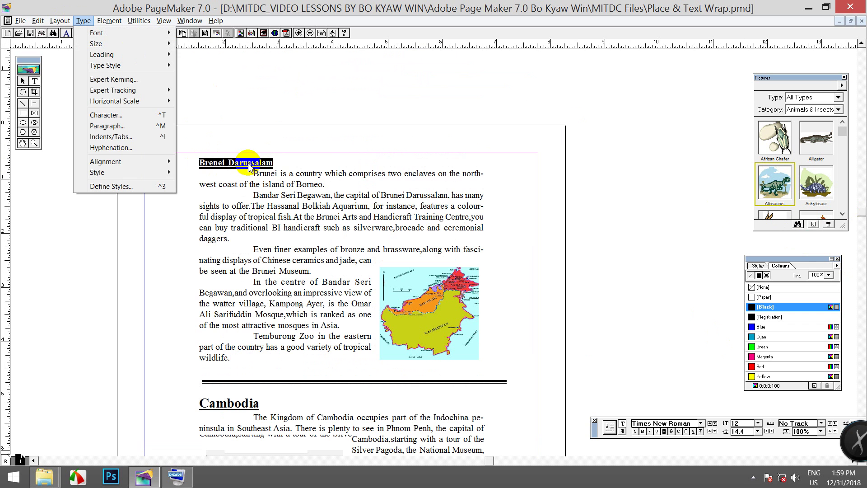
mouse_move(163, 162)
mouse_move(134, 43)
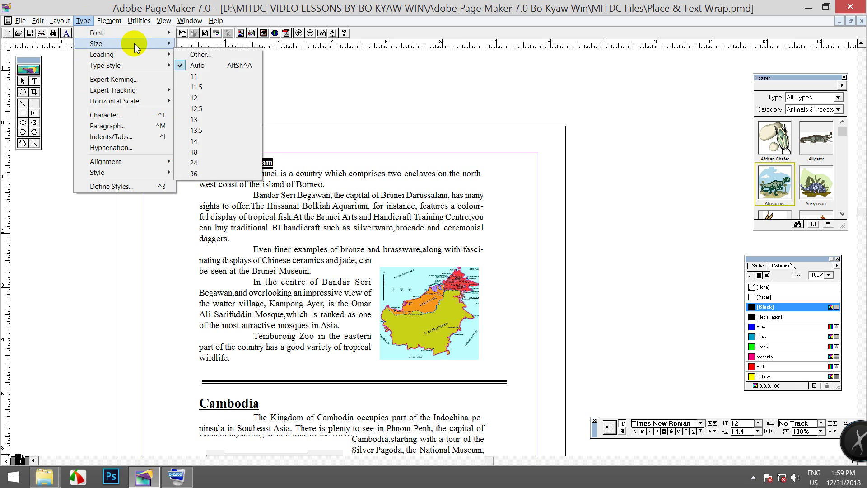
left_click(193, 130)
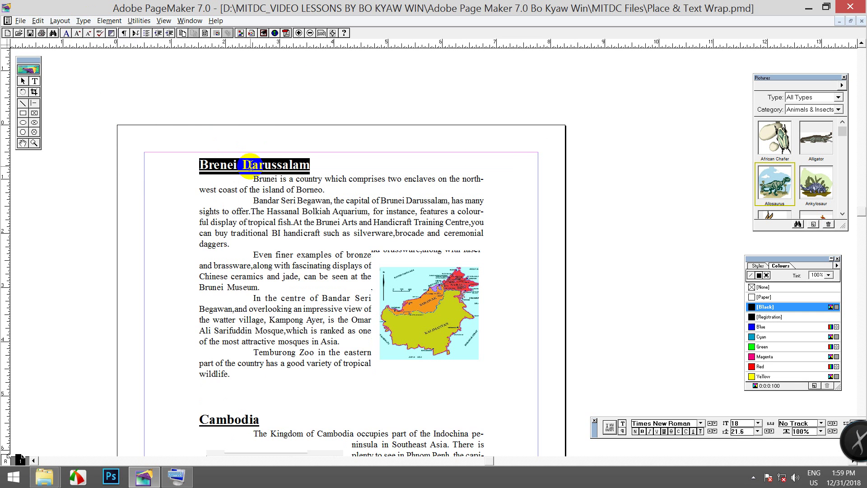
left_click(269, 168)
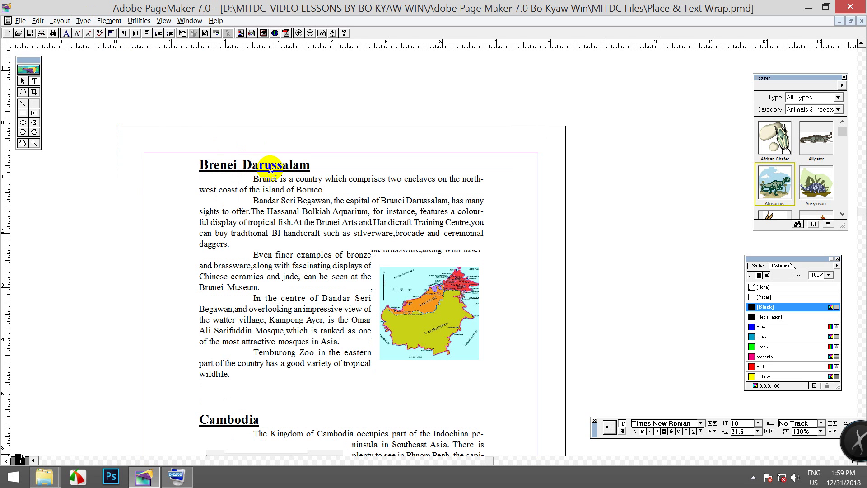